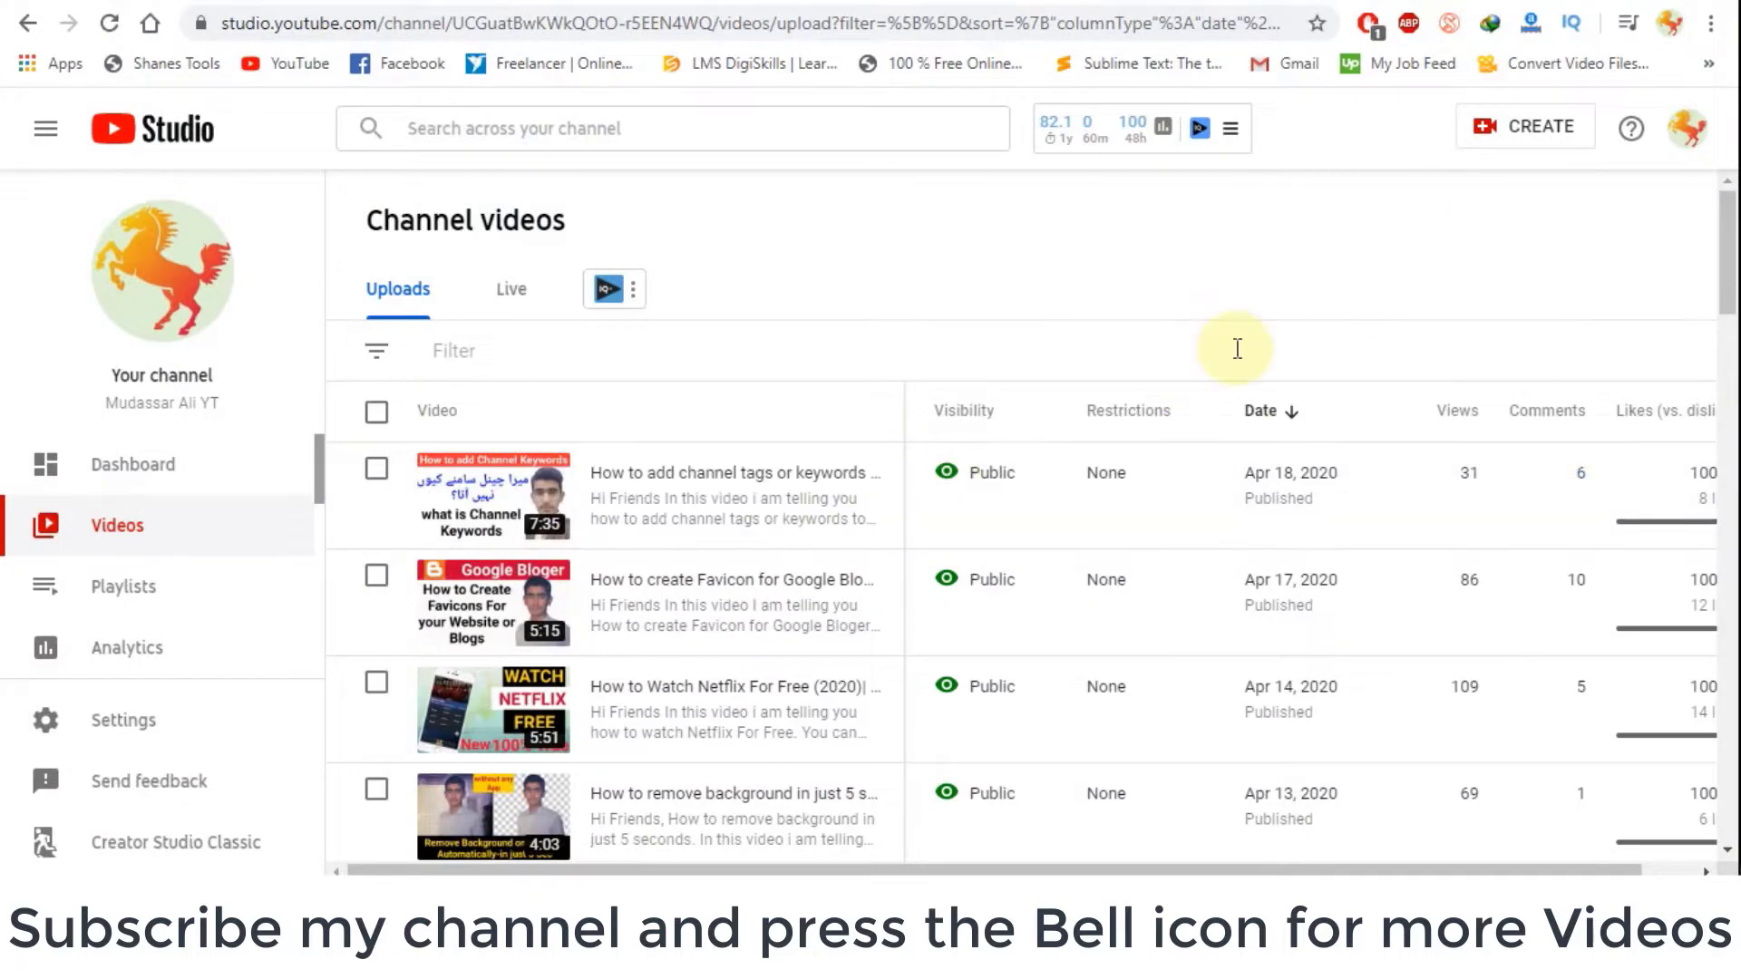
# - Upload the video file VID-20180505-WA0002.mp4 from the Funny video folder on New Volume (D:)
pyautogui.moveTo(1727, 215); pyautogui.dragTo(1727, 165)
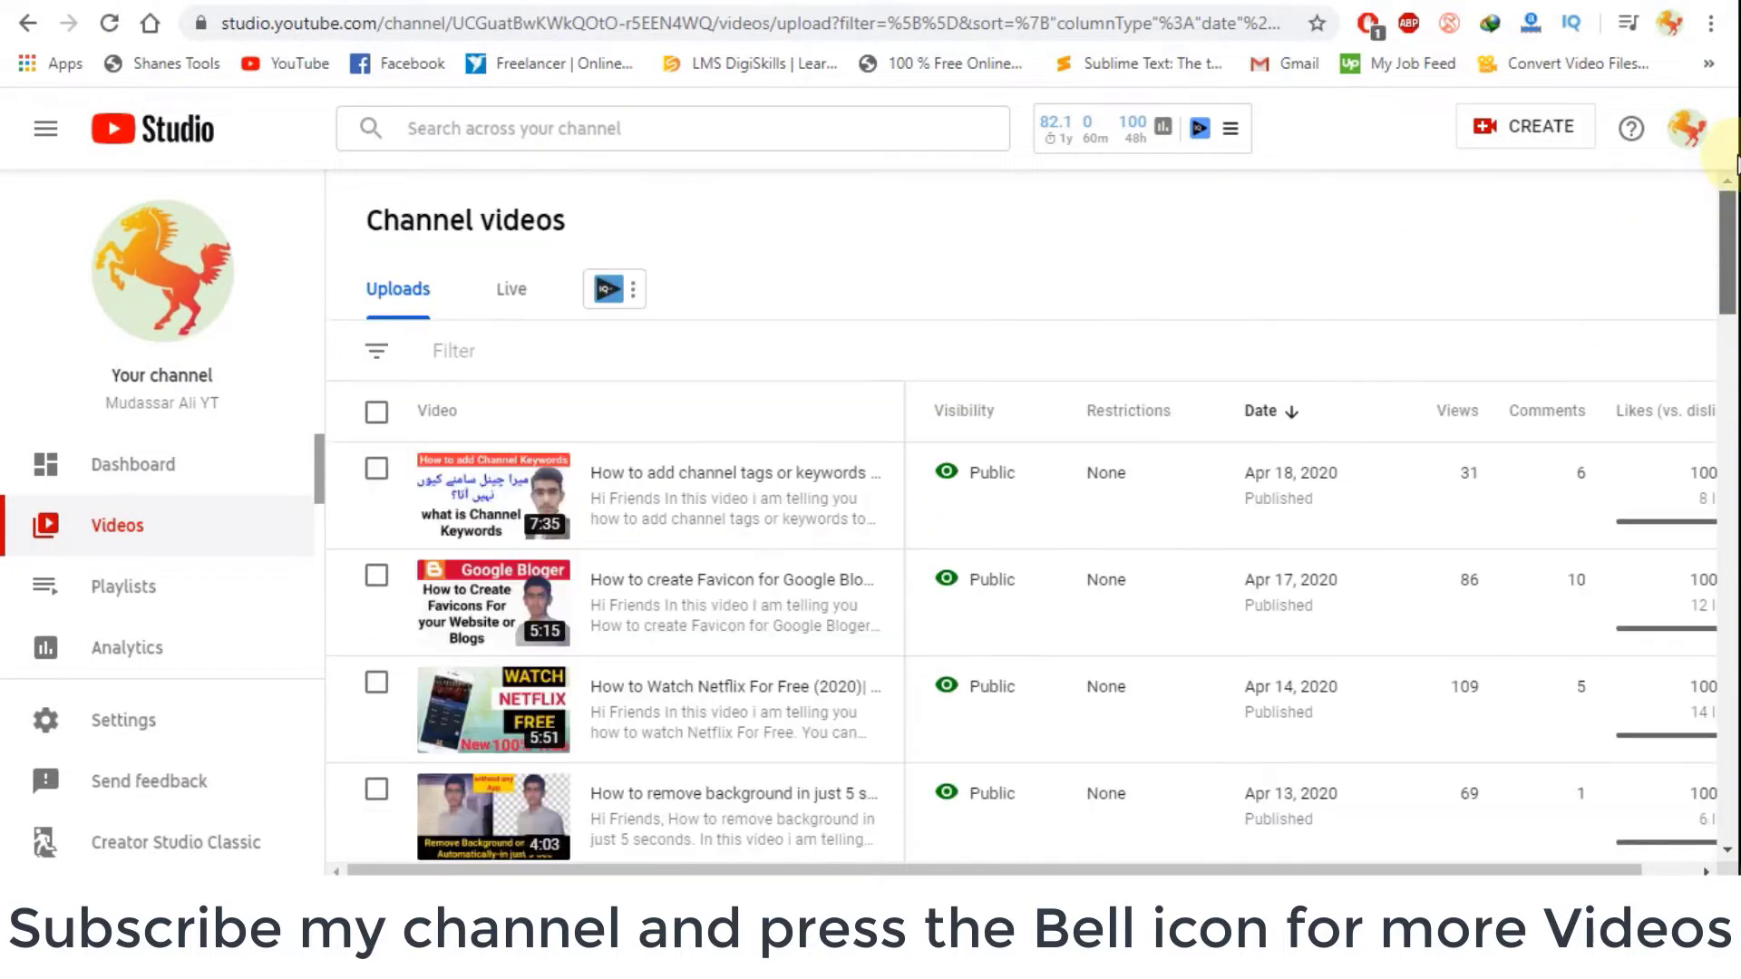
pyautogui.click(1512, 138)
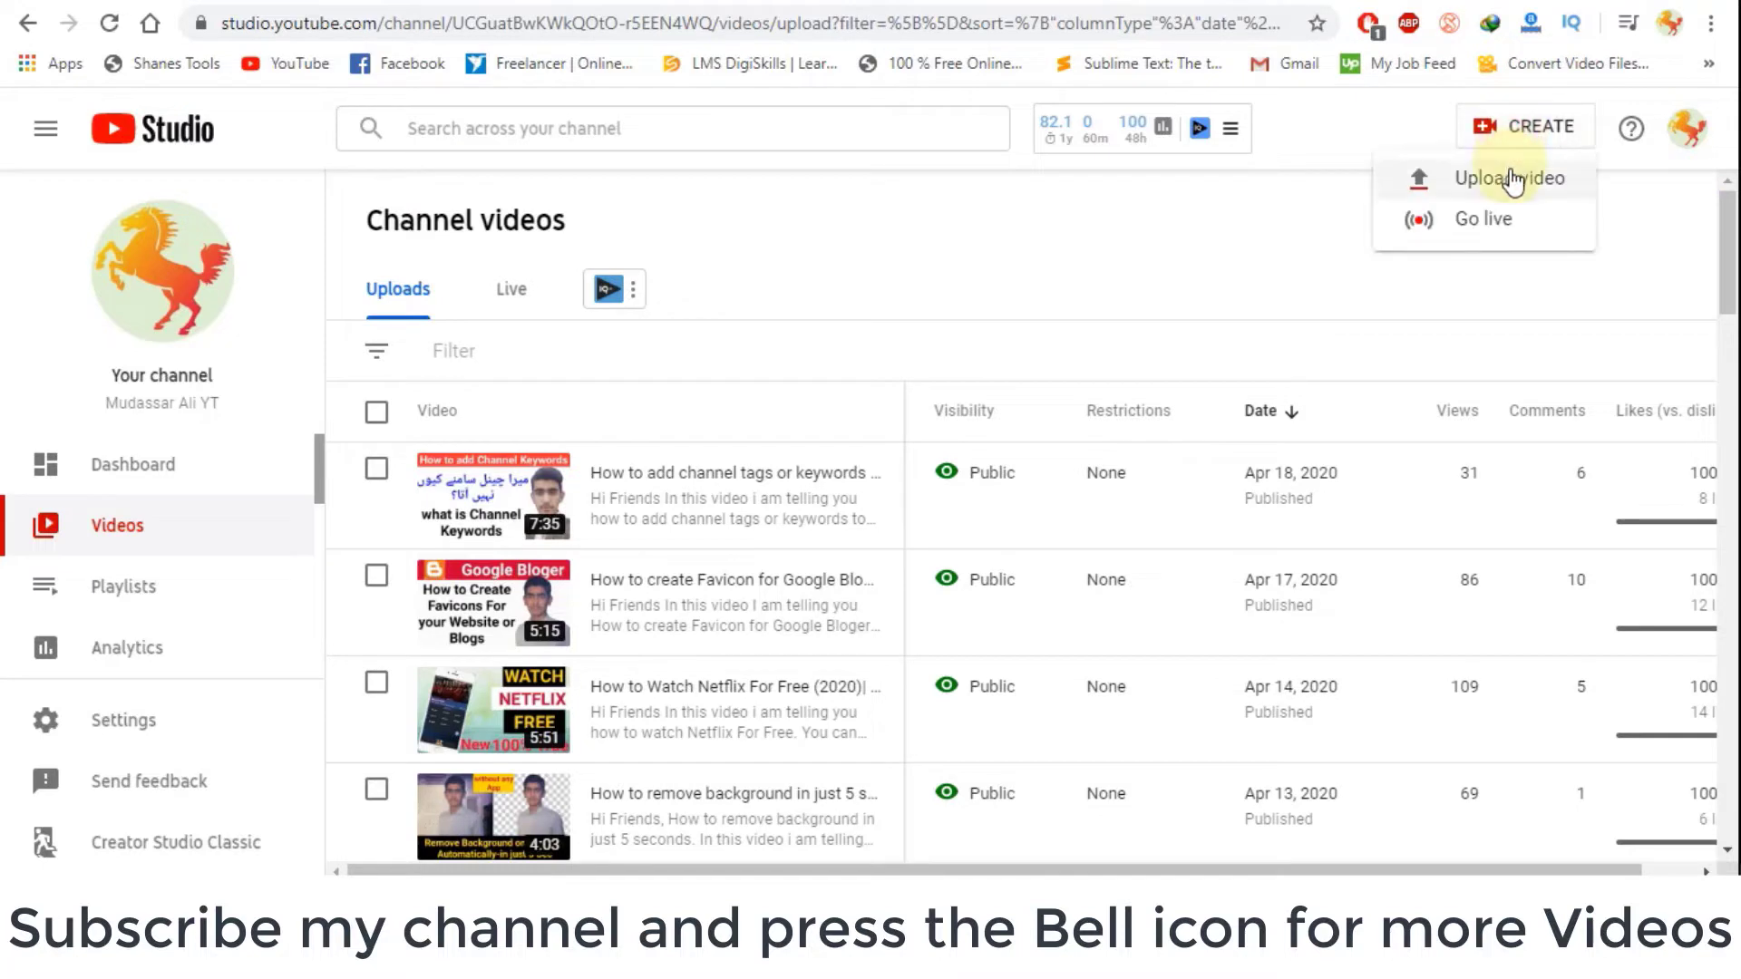
pyautogui.click(1513, 180)
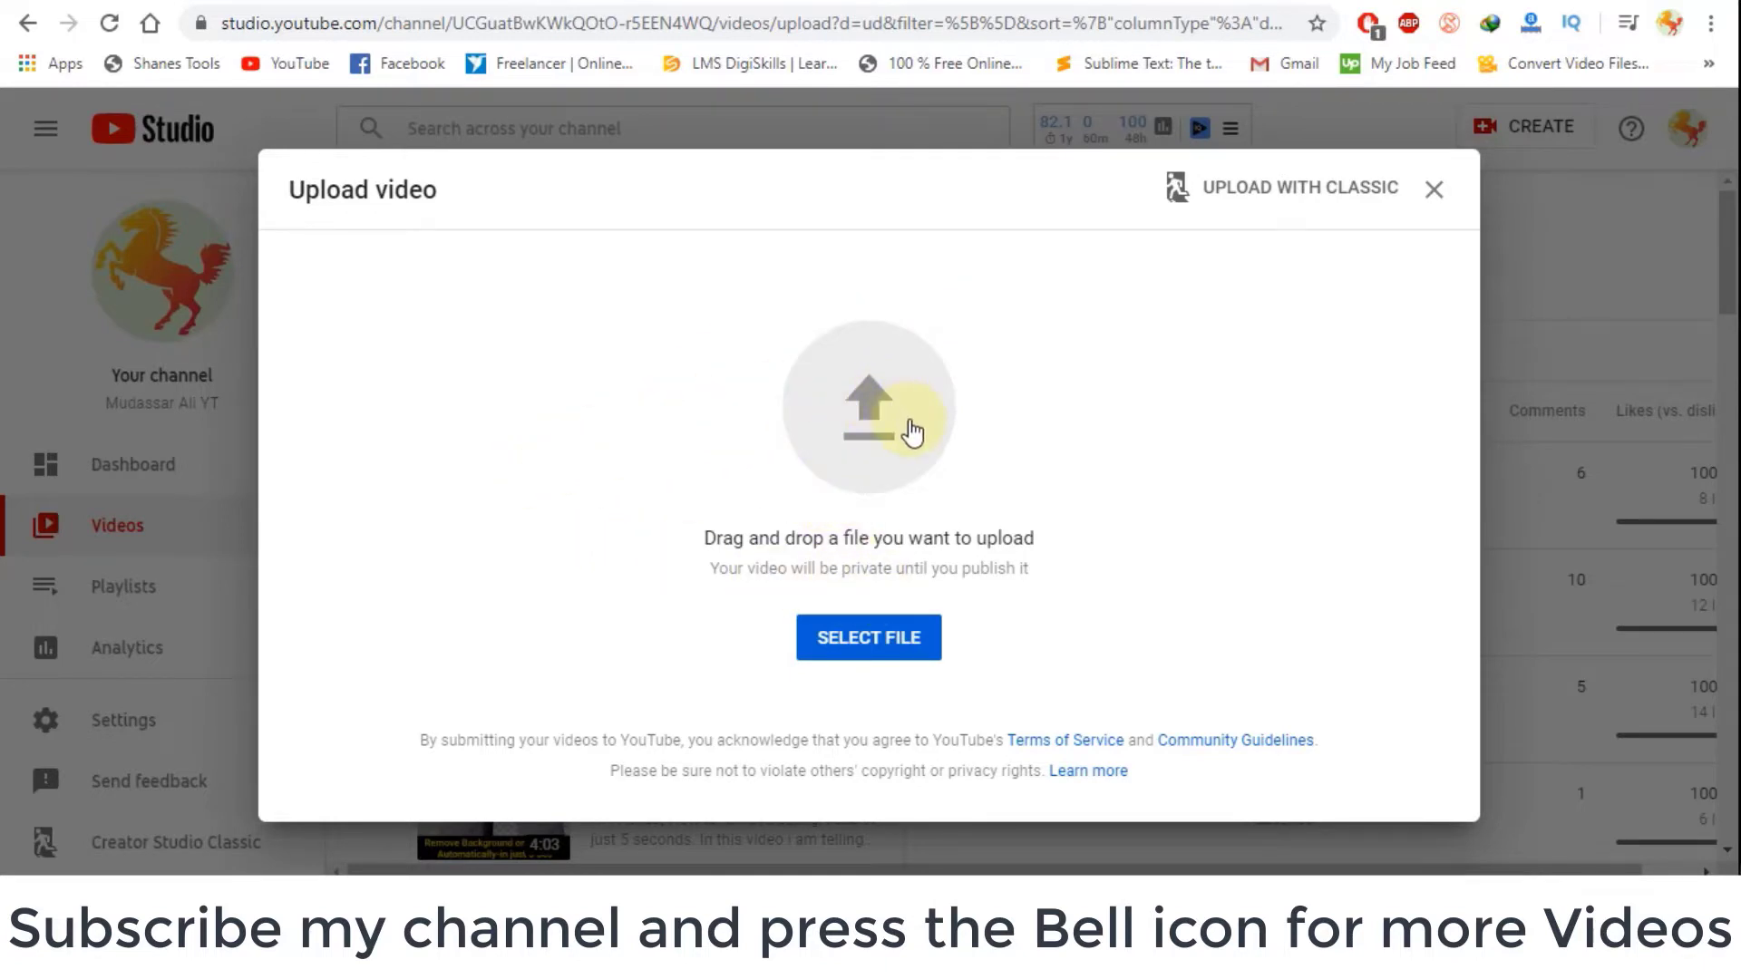
pyautogui.click(857, 648)
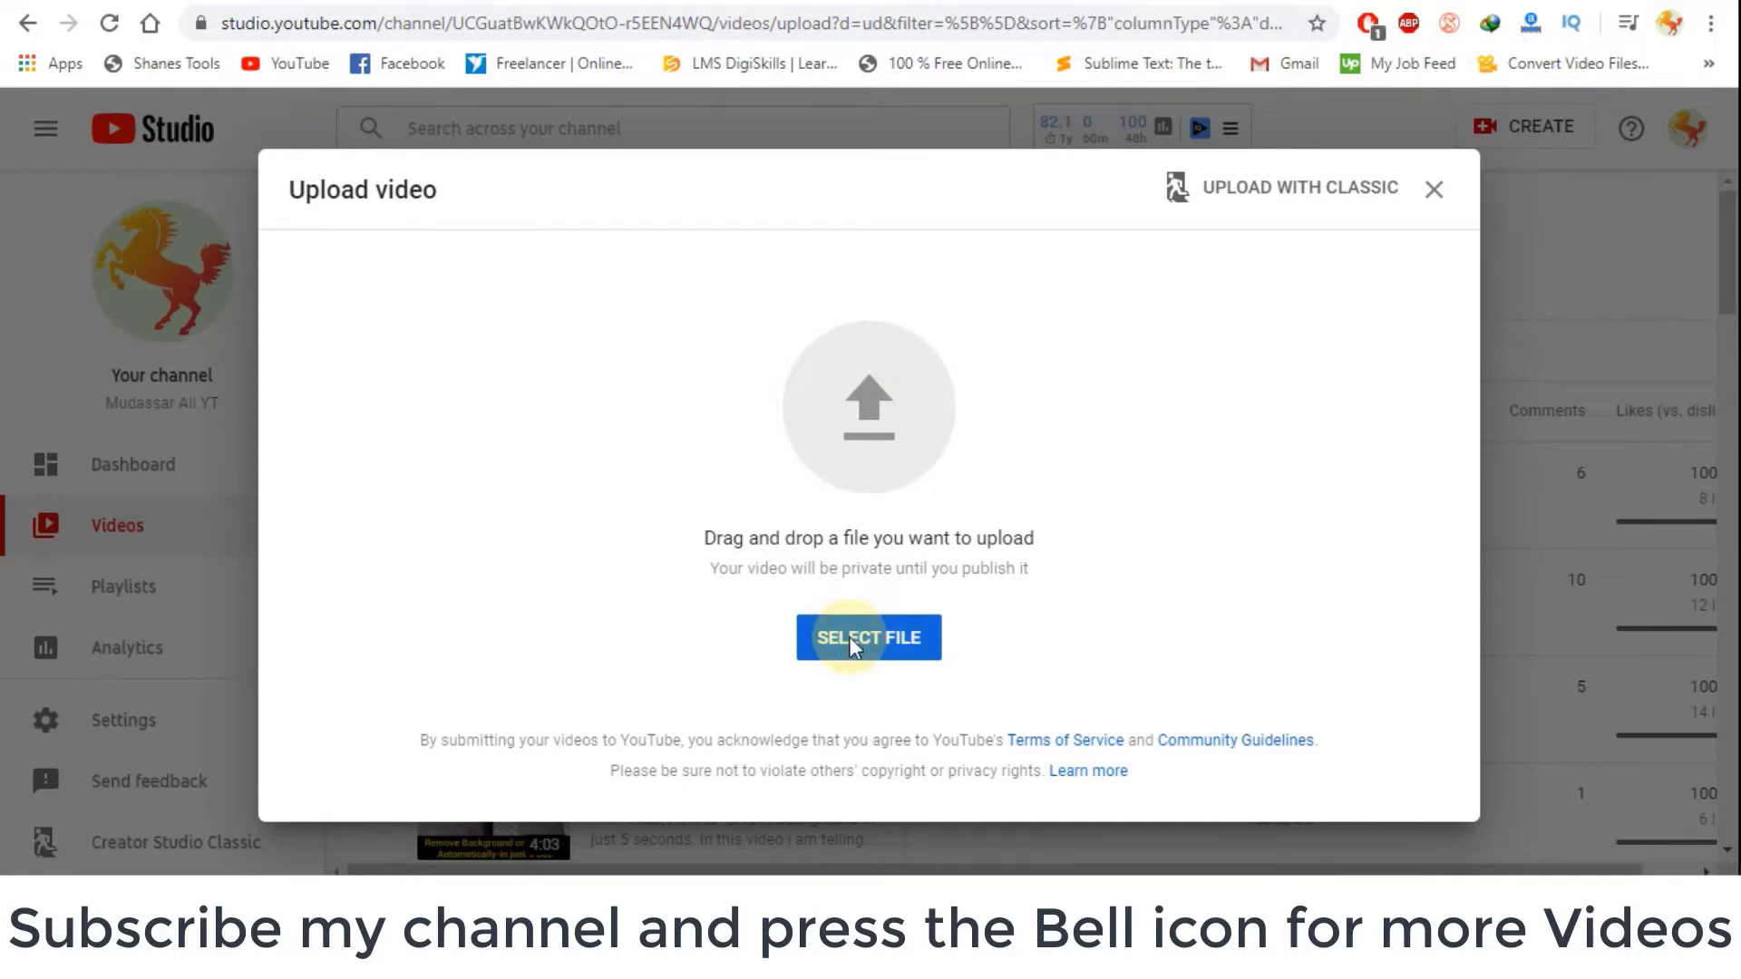
pyautogui.click(523, 197)
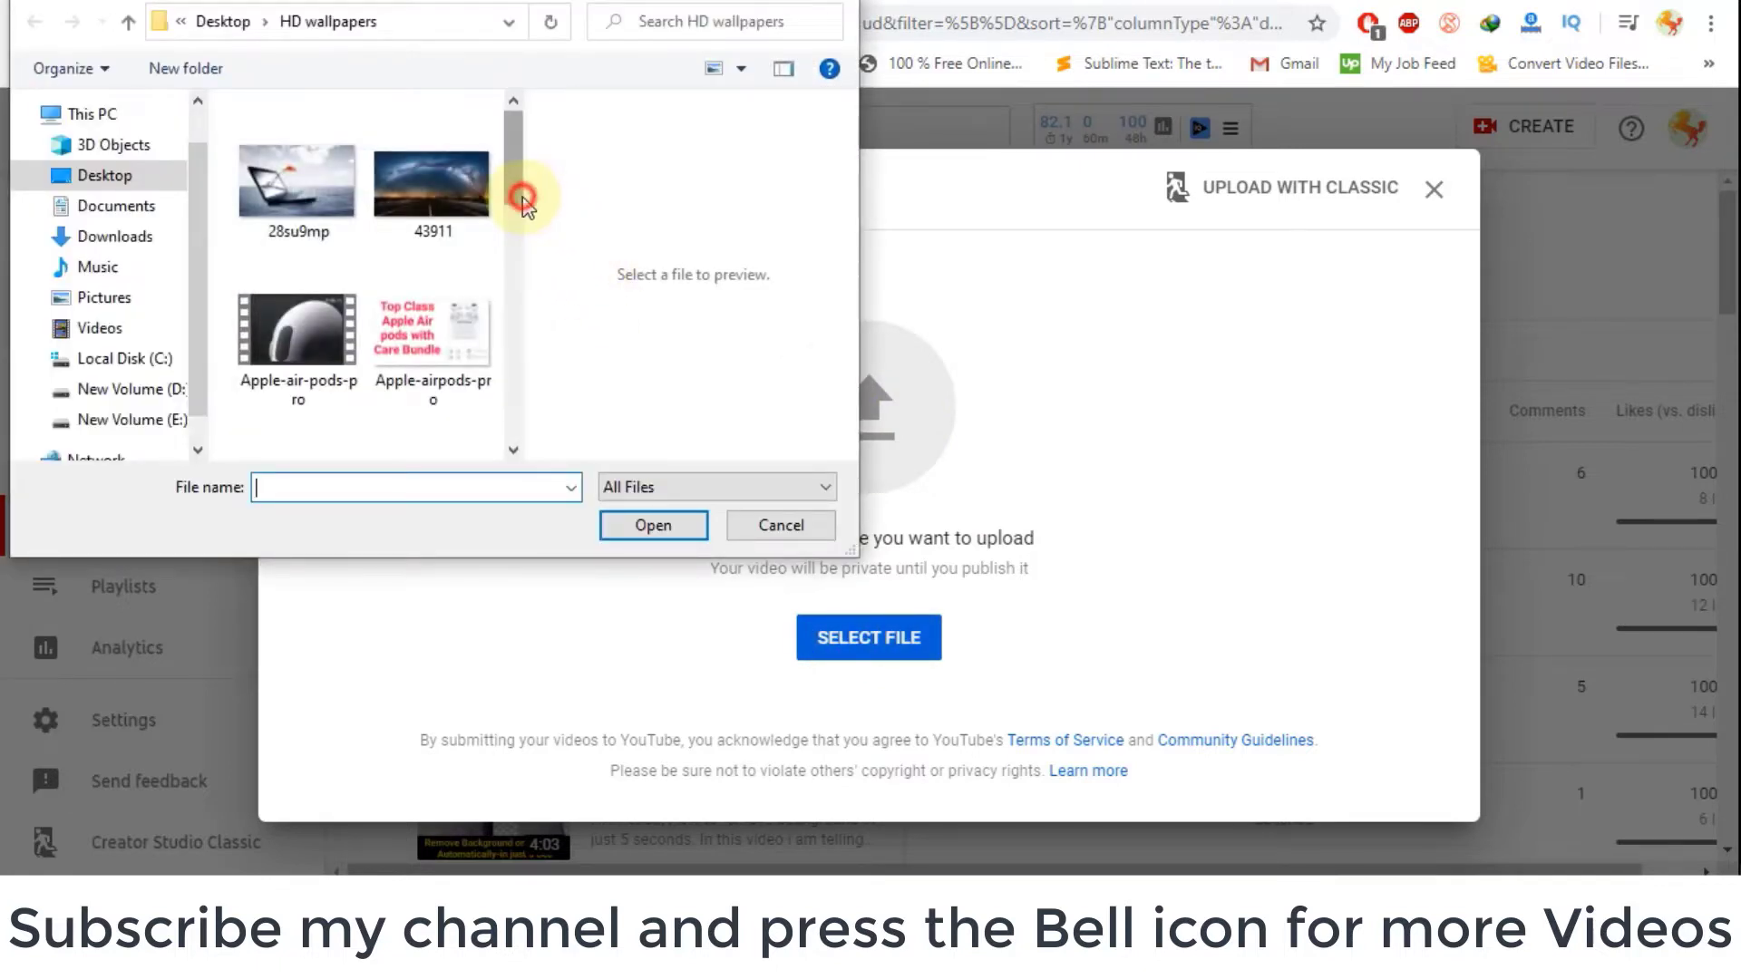
pyautogui.moveTo(522, 196); pyautogui.dragTo(517, 295)
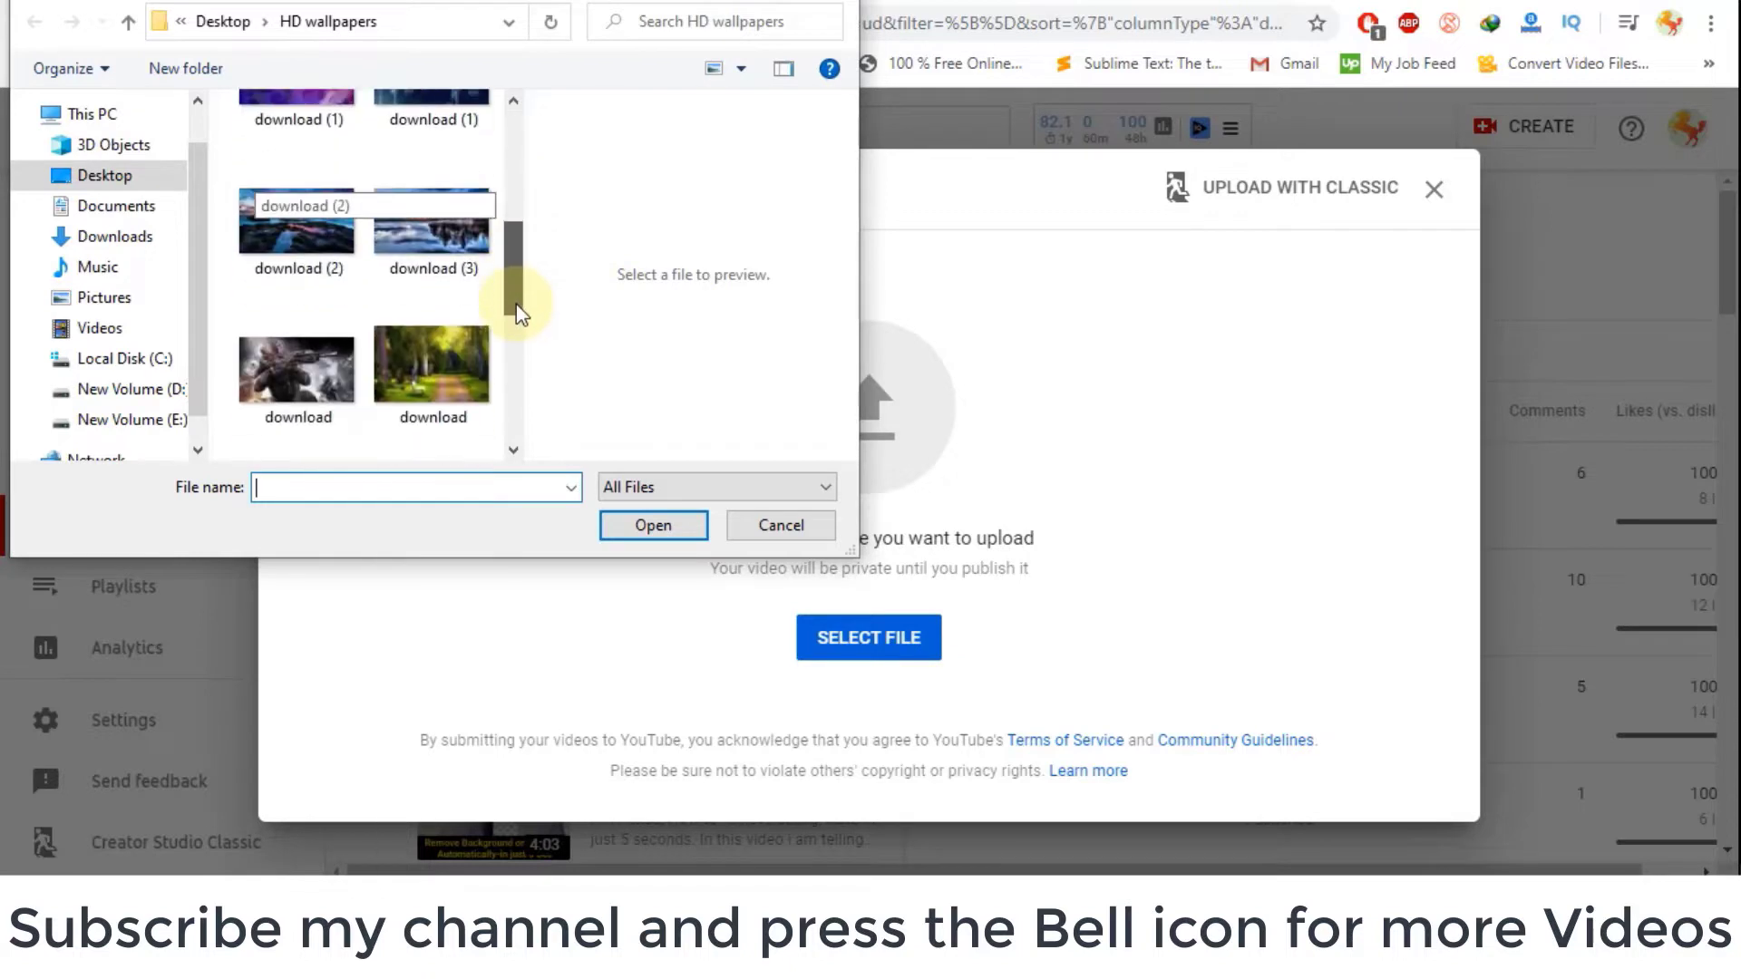
pyautogui.click(140, 394)
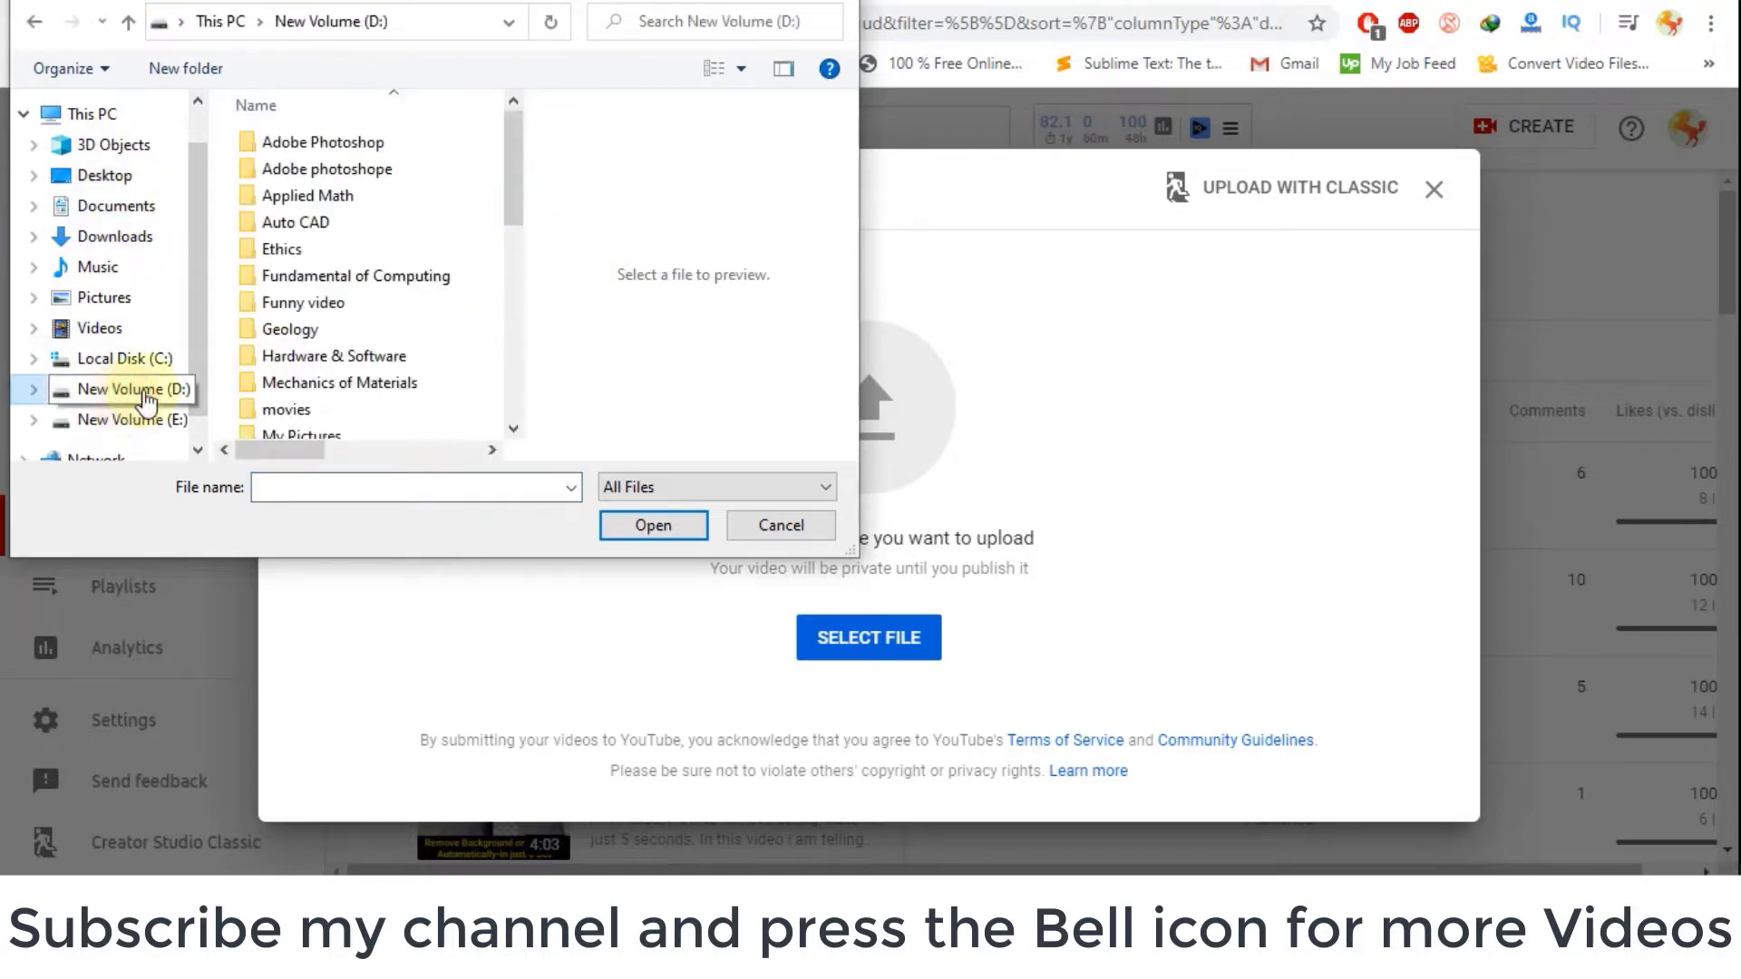
pyautogui.doubleClick(377, 307)
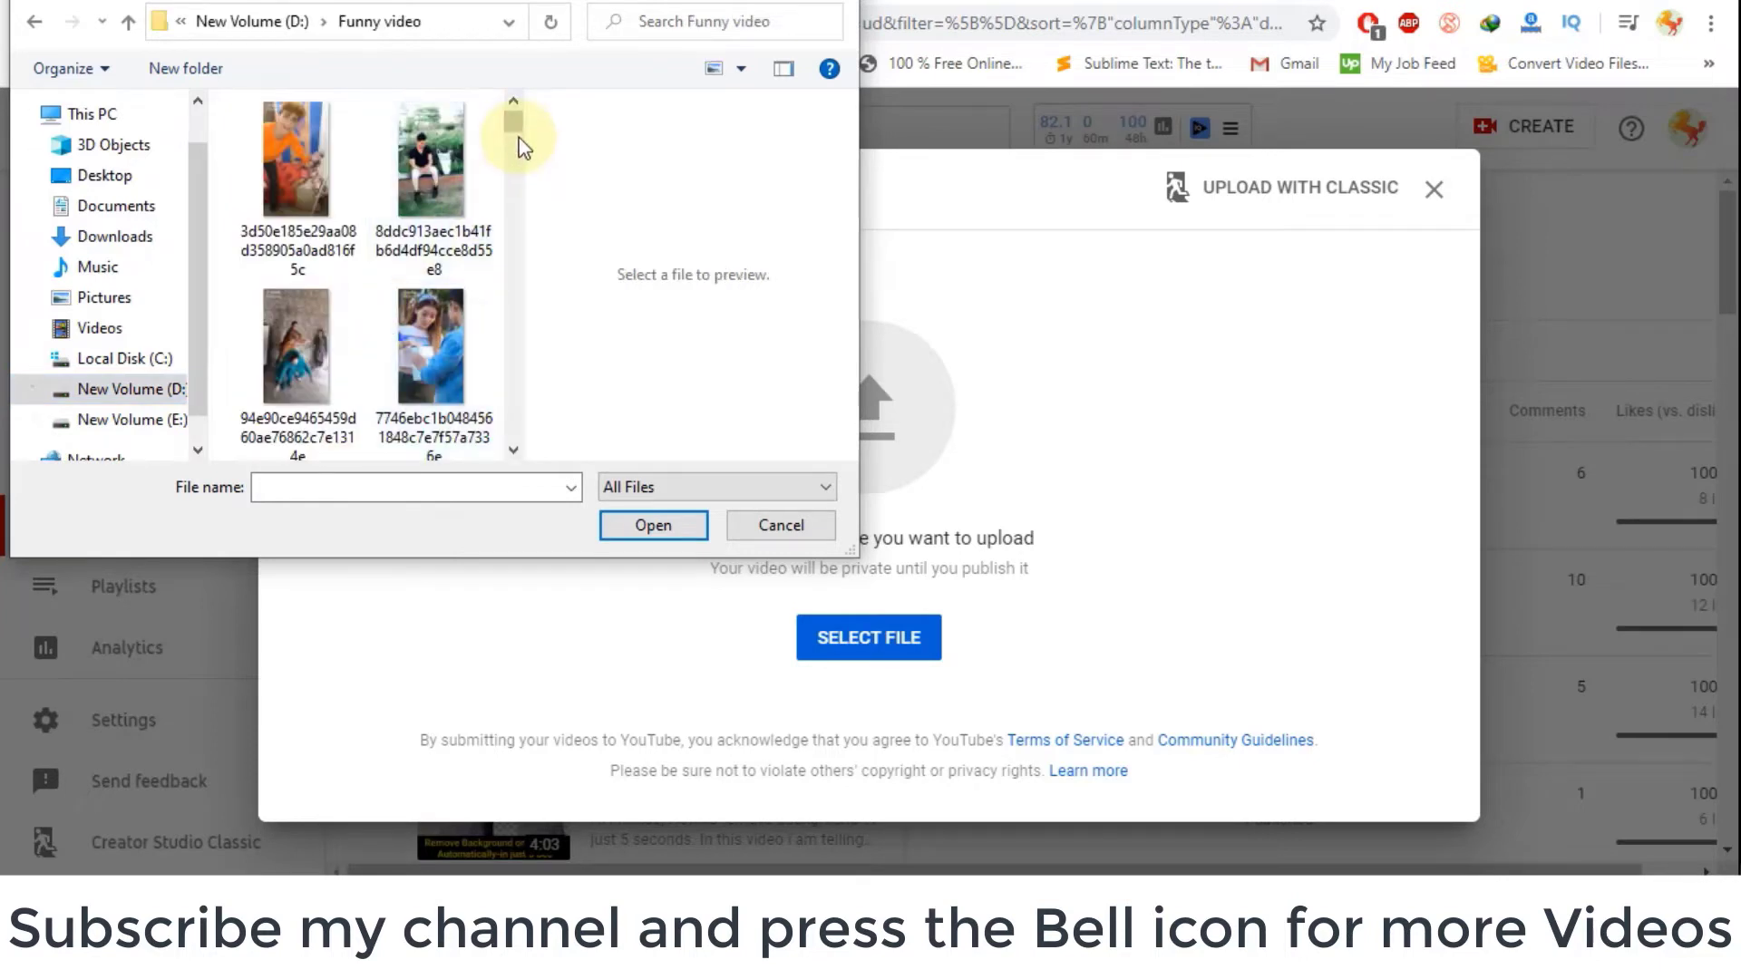
pyautogui.moveTo(517, 133); pyautogui.dragTo(517, 190)
pyautogui.doubleClick(466, 366)
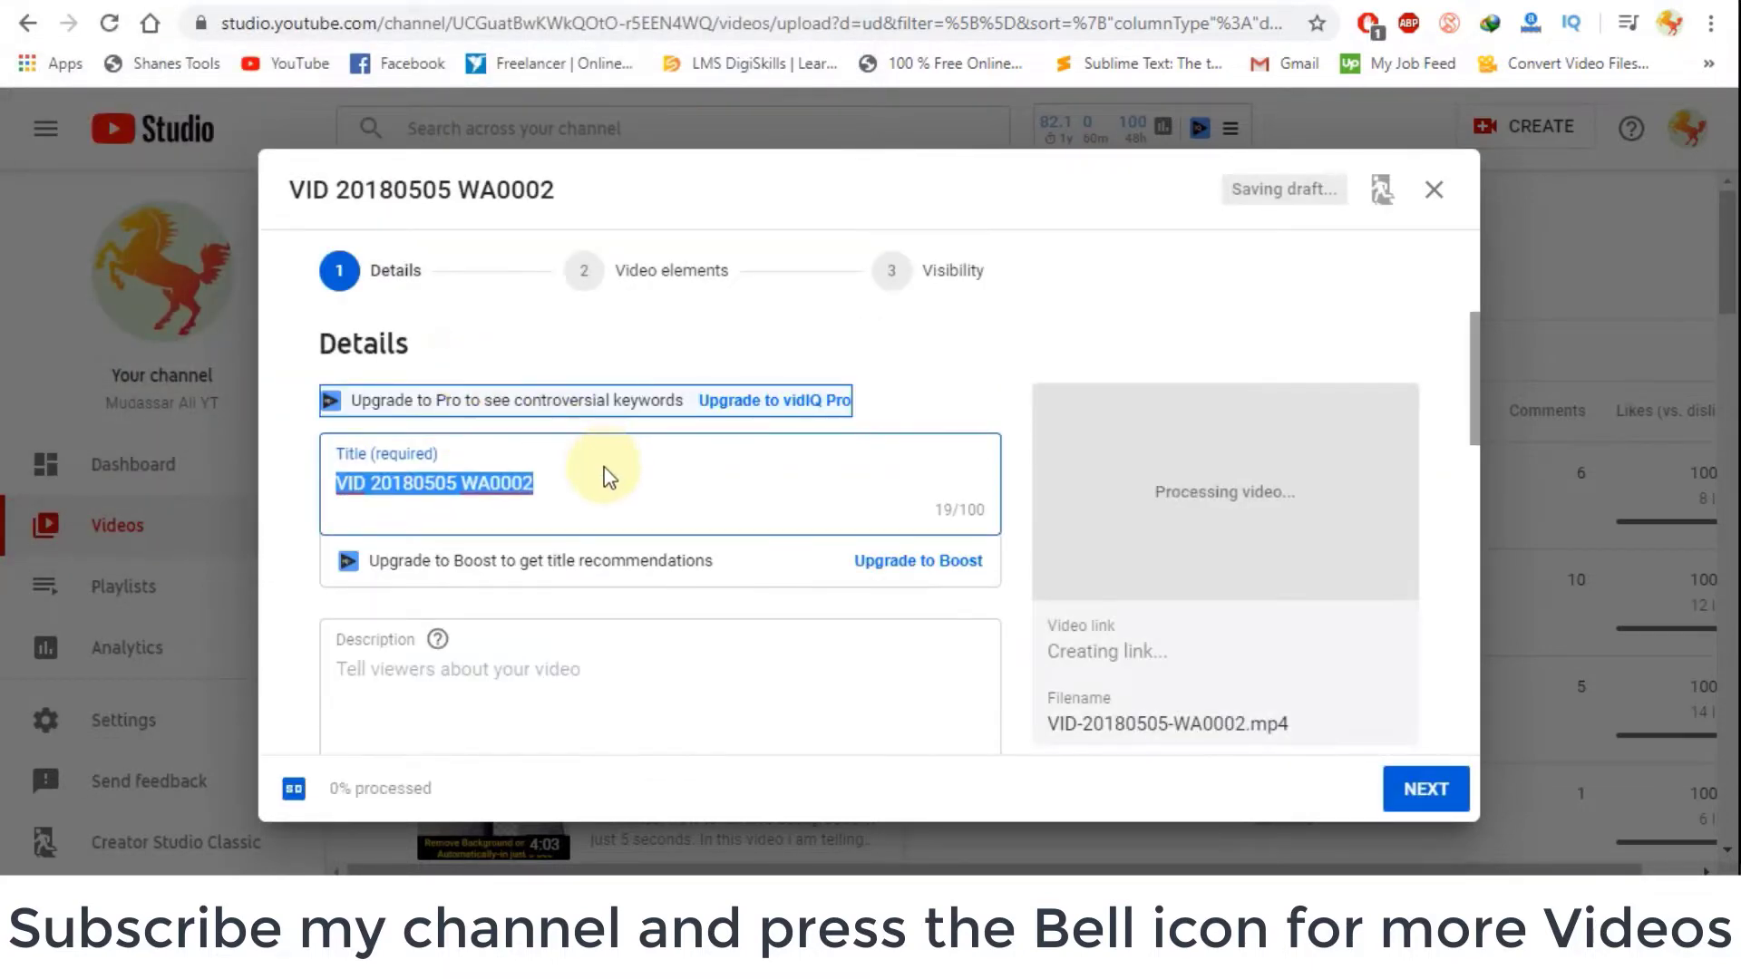
# - Keep the default title and advance through Details and Video elements to the Visibility stage without adding an end screen or cards
pyautogui.click(608, 482)
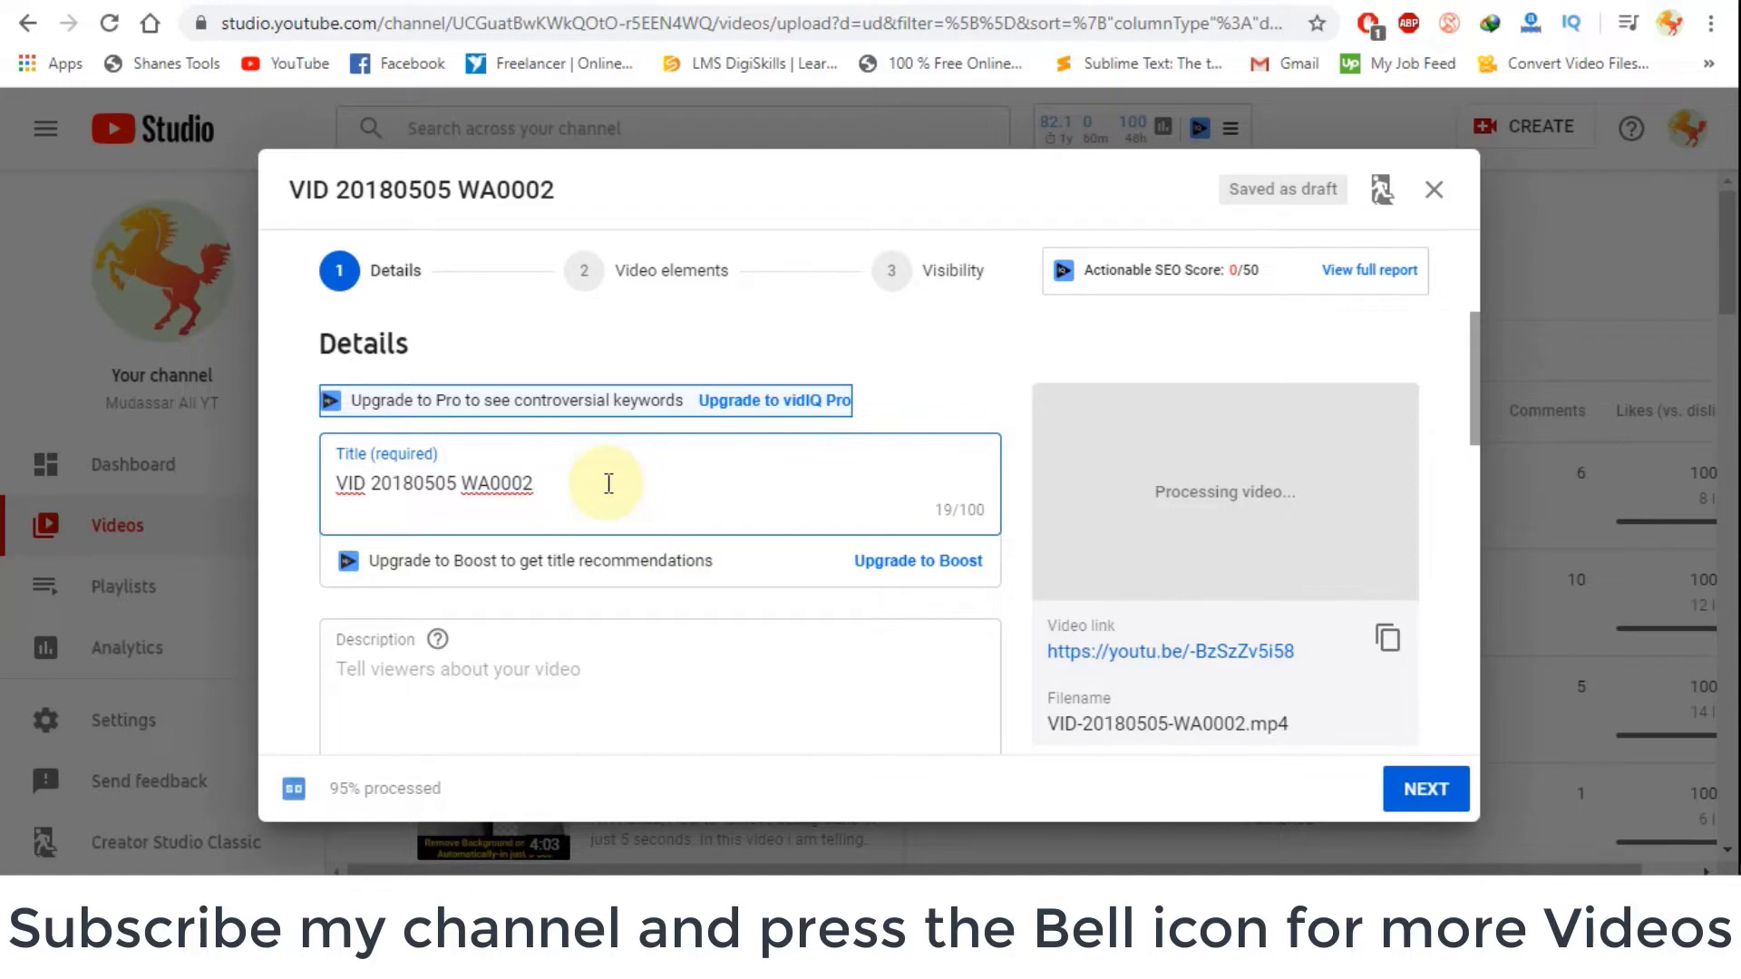
pyautogui.click(648, 483)
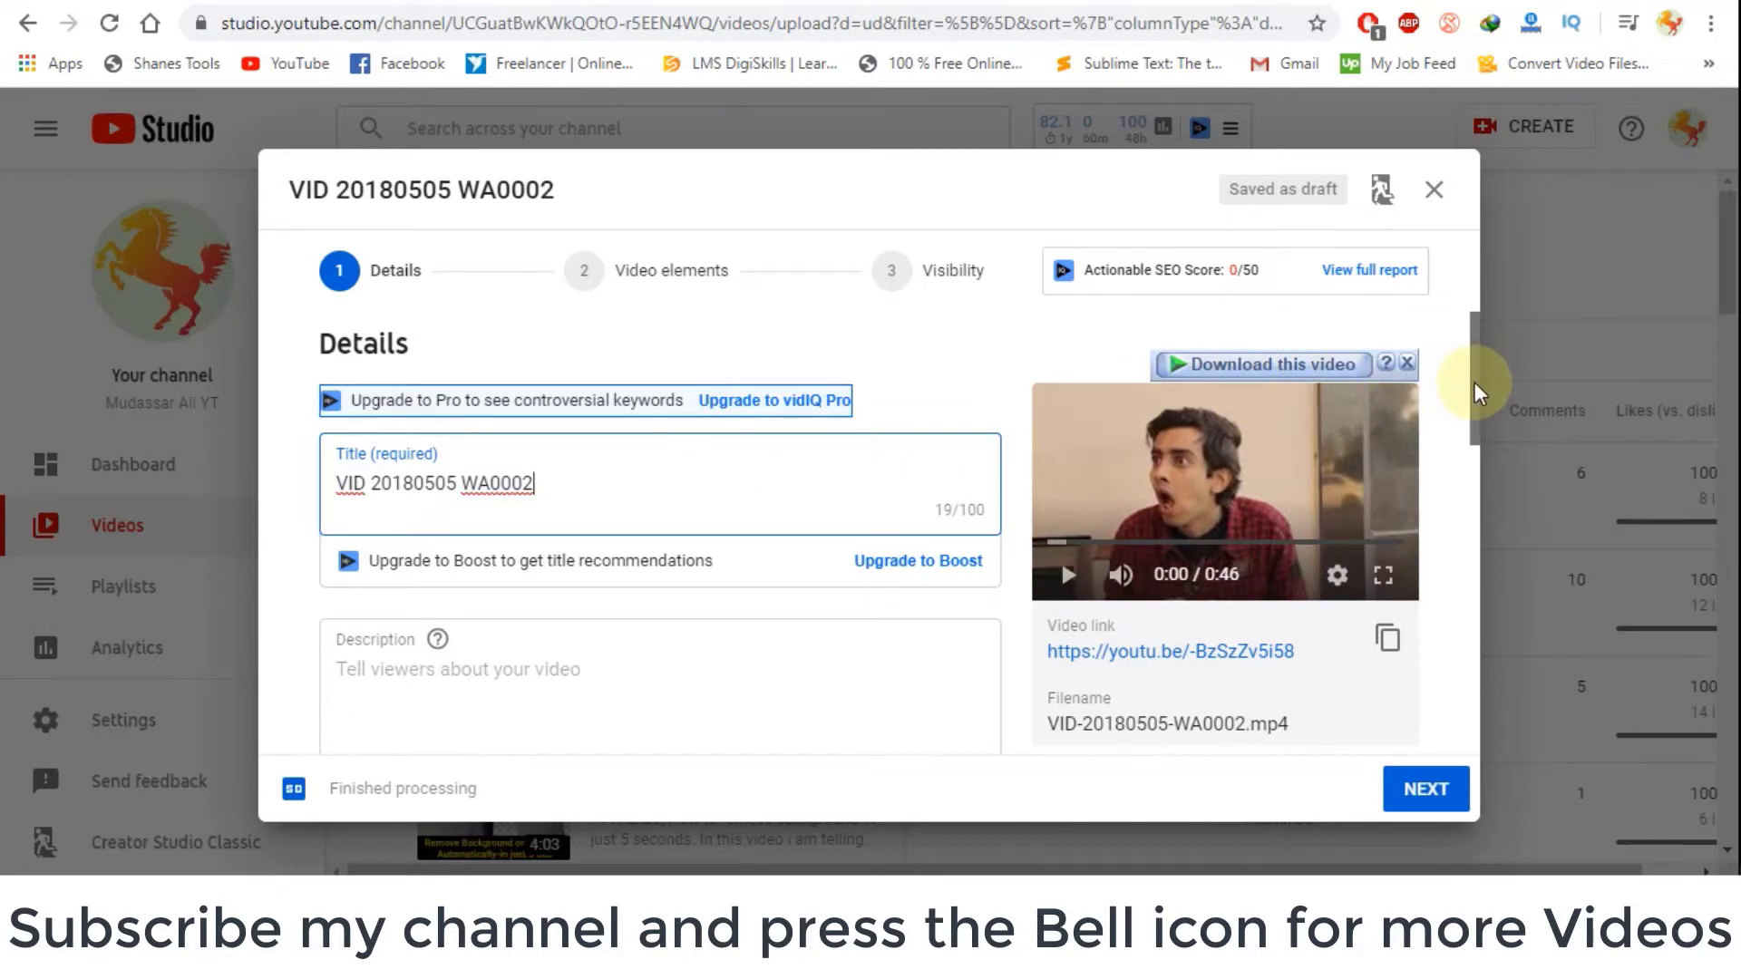
pyautogui.moveTo(1475, 382); pyautogui.dragTo(1474, 471)
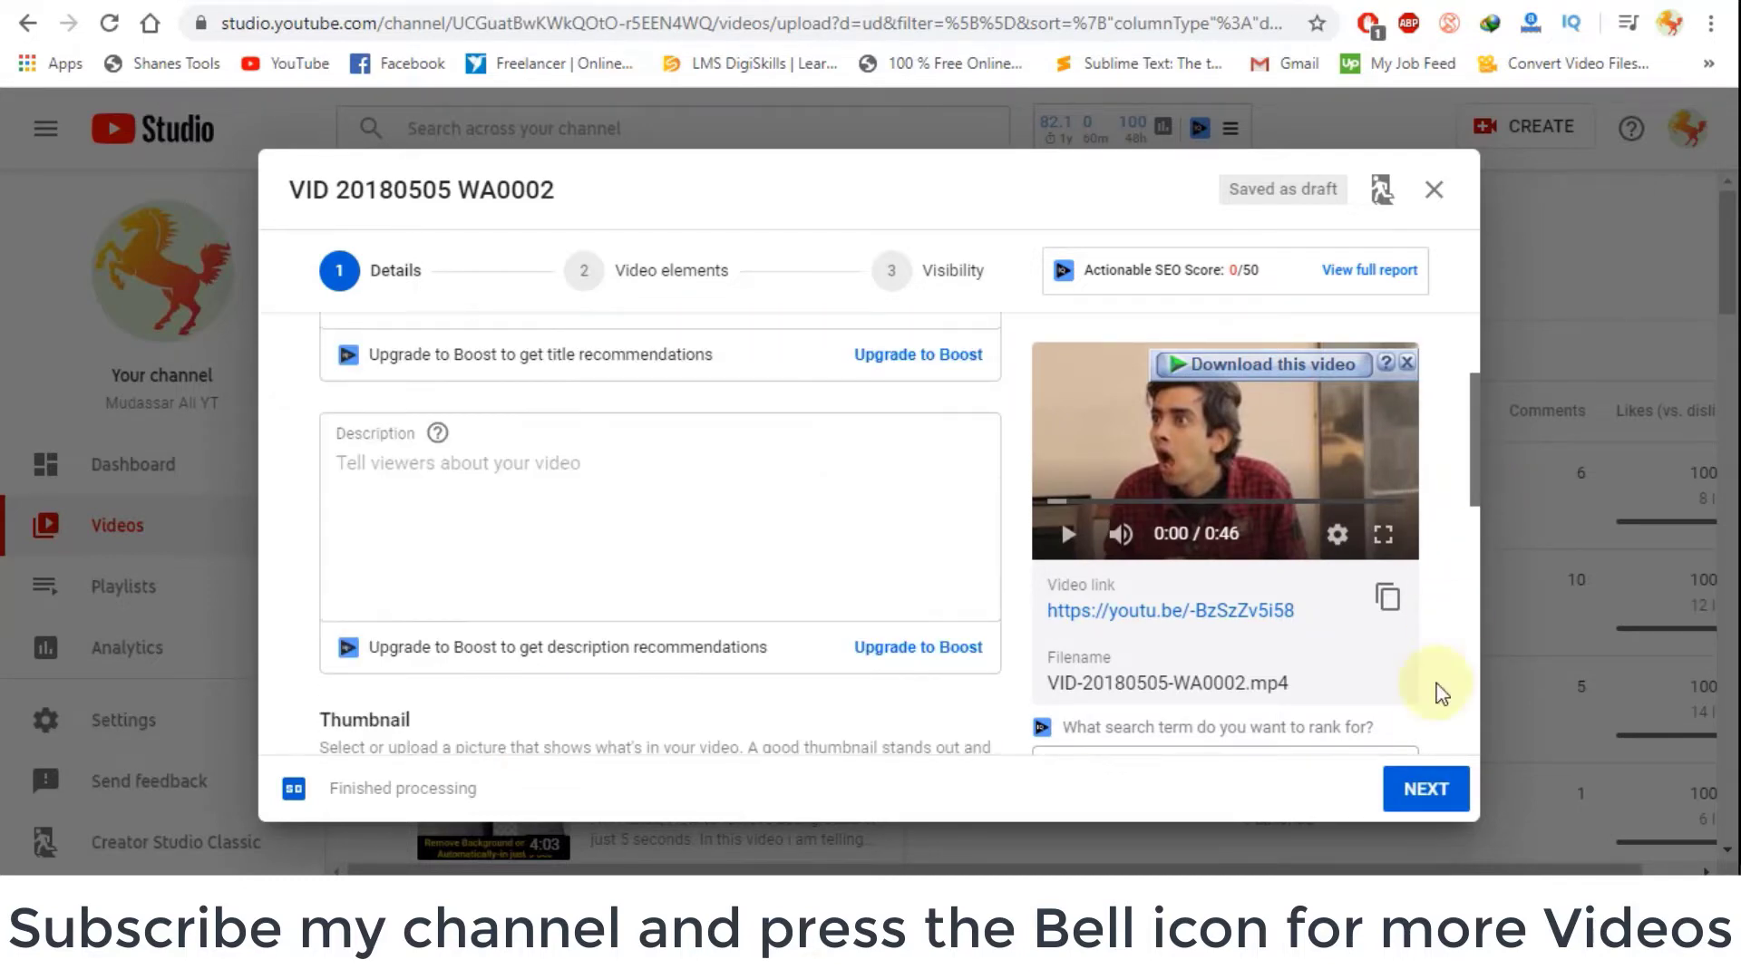
pyautogui.click(1429, 799)
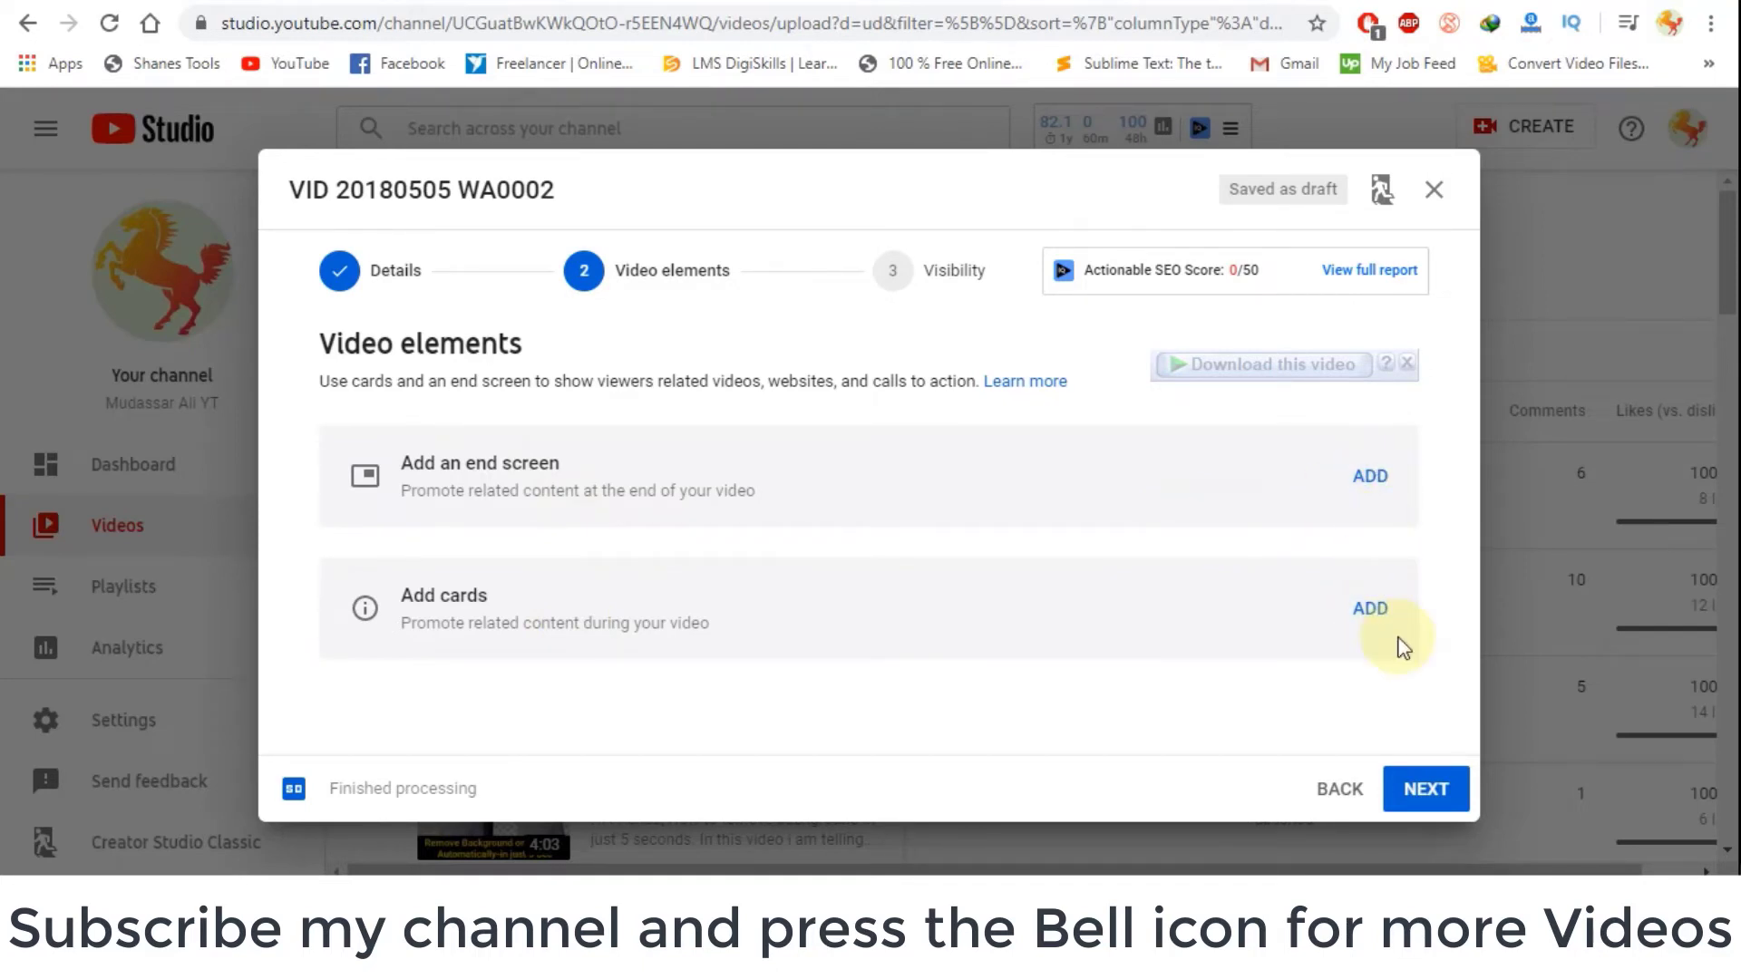
pyautogui.click(1426, 791)
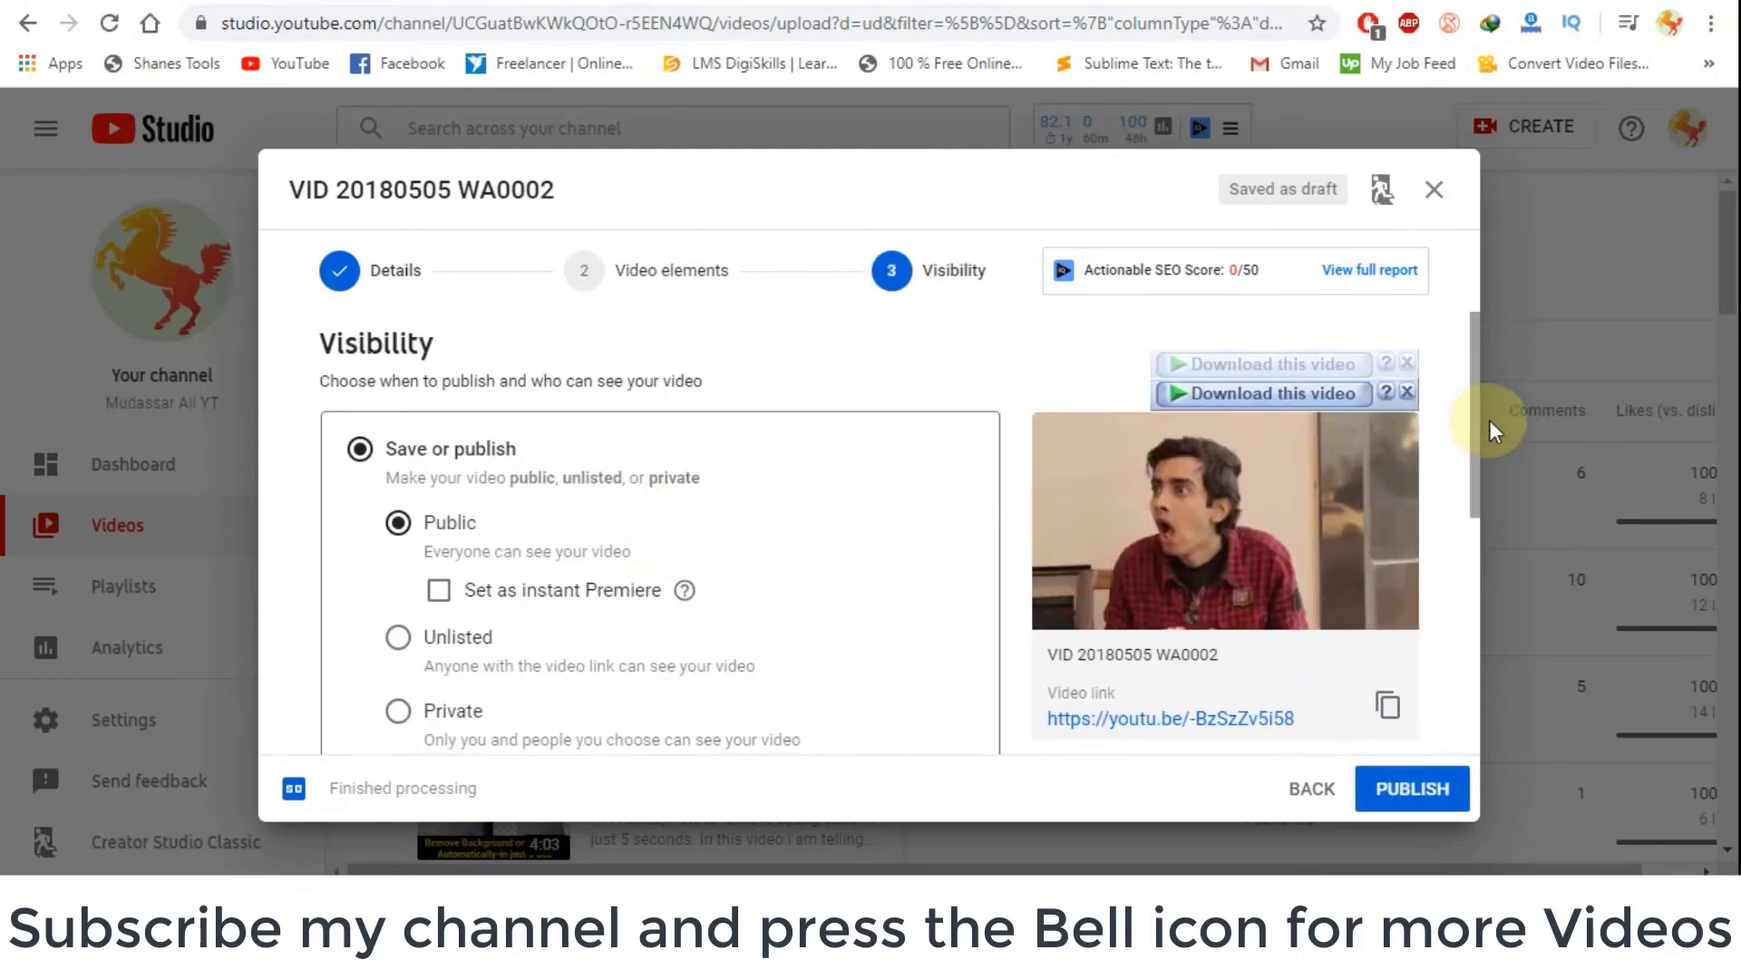
# - Choose scheduled publishing for the video and set the public release date to Apr 21, 2020
pyautogui.moveTo(1476, 419); pyautogui.dragTo(1474, 508)
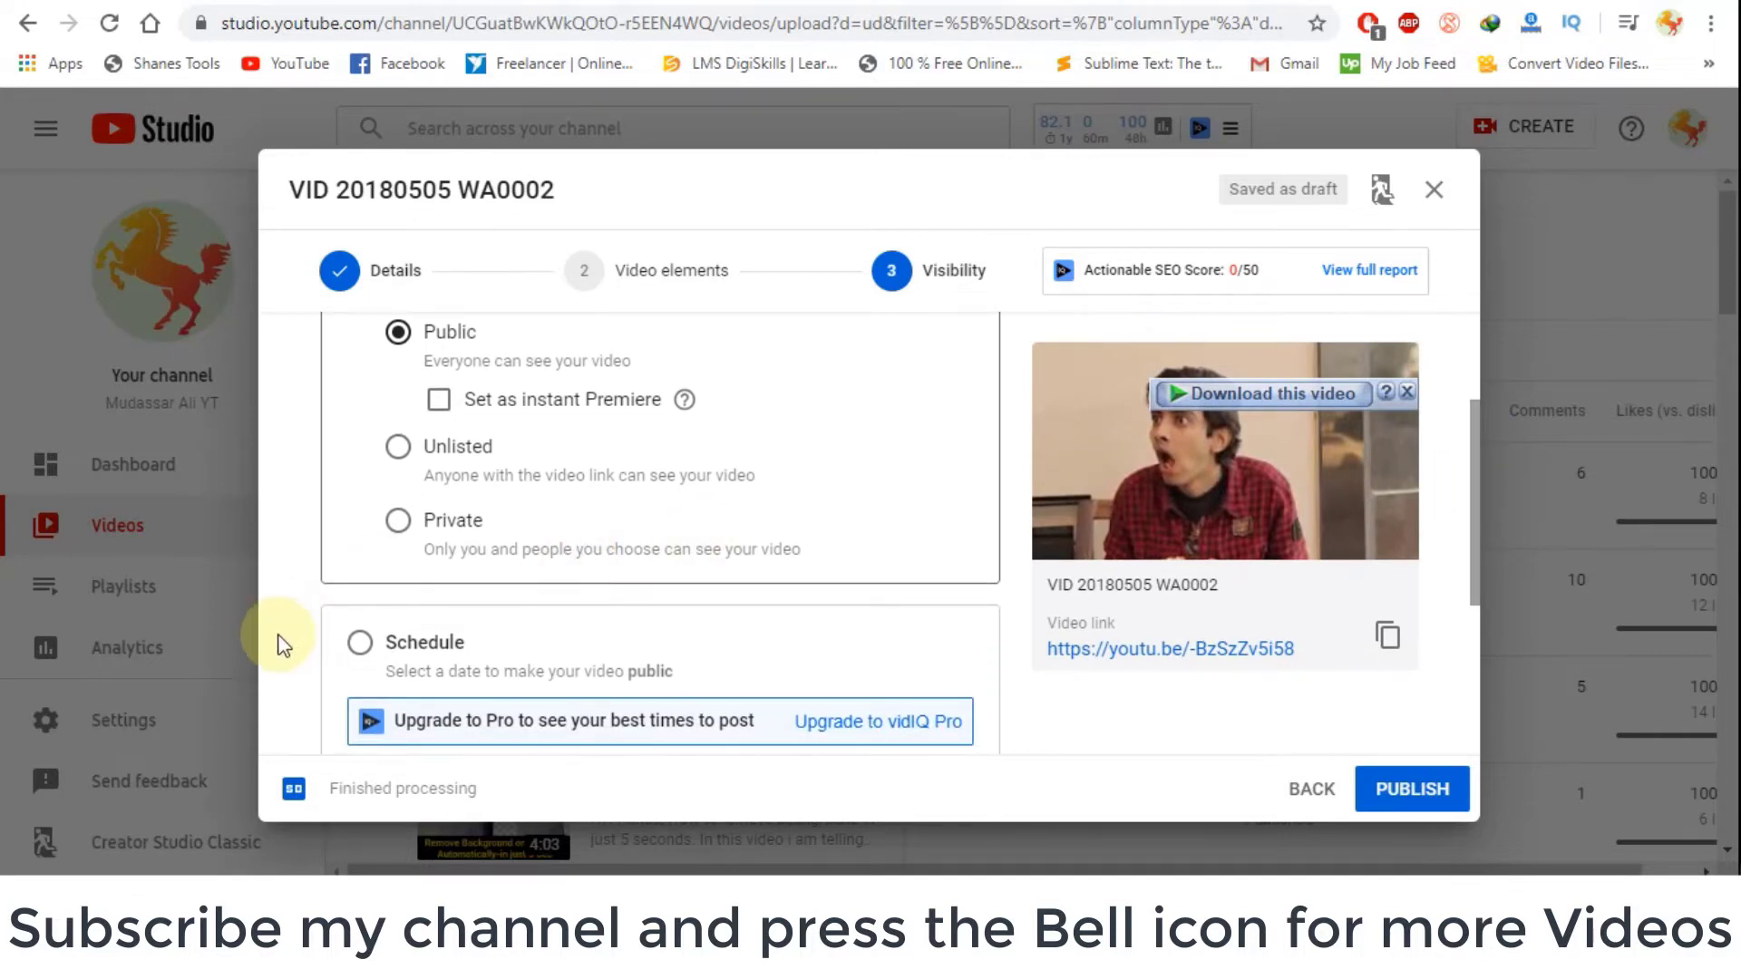
pyautogui.click(361, 644)
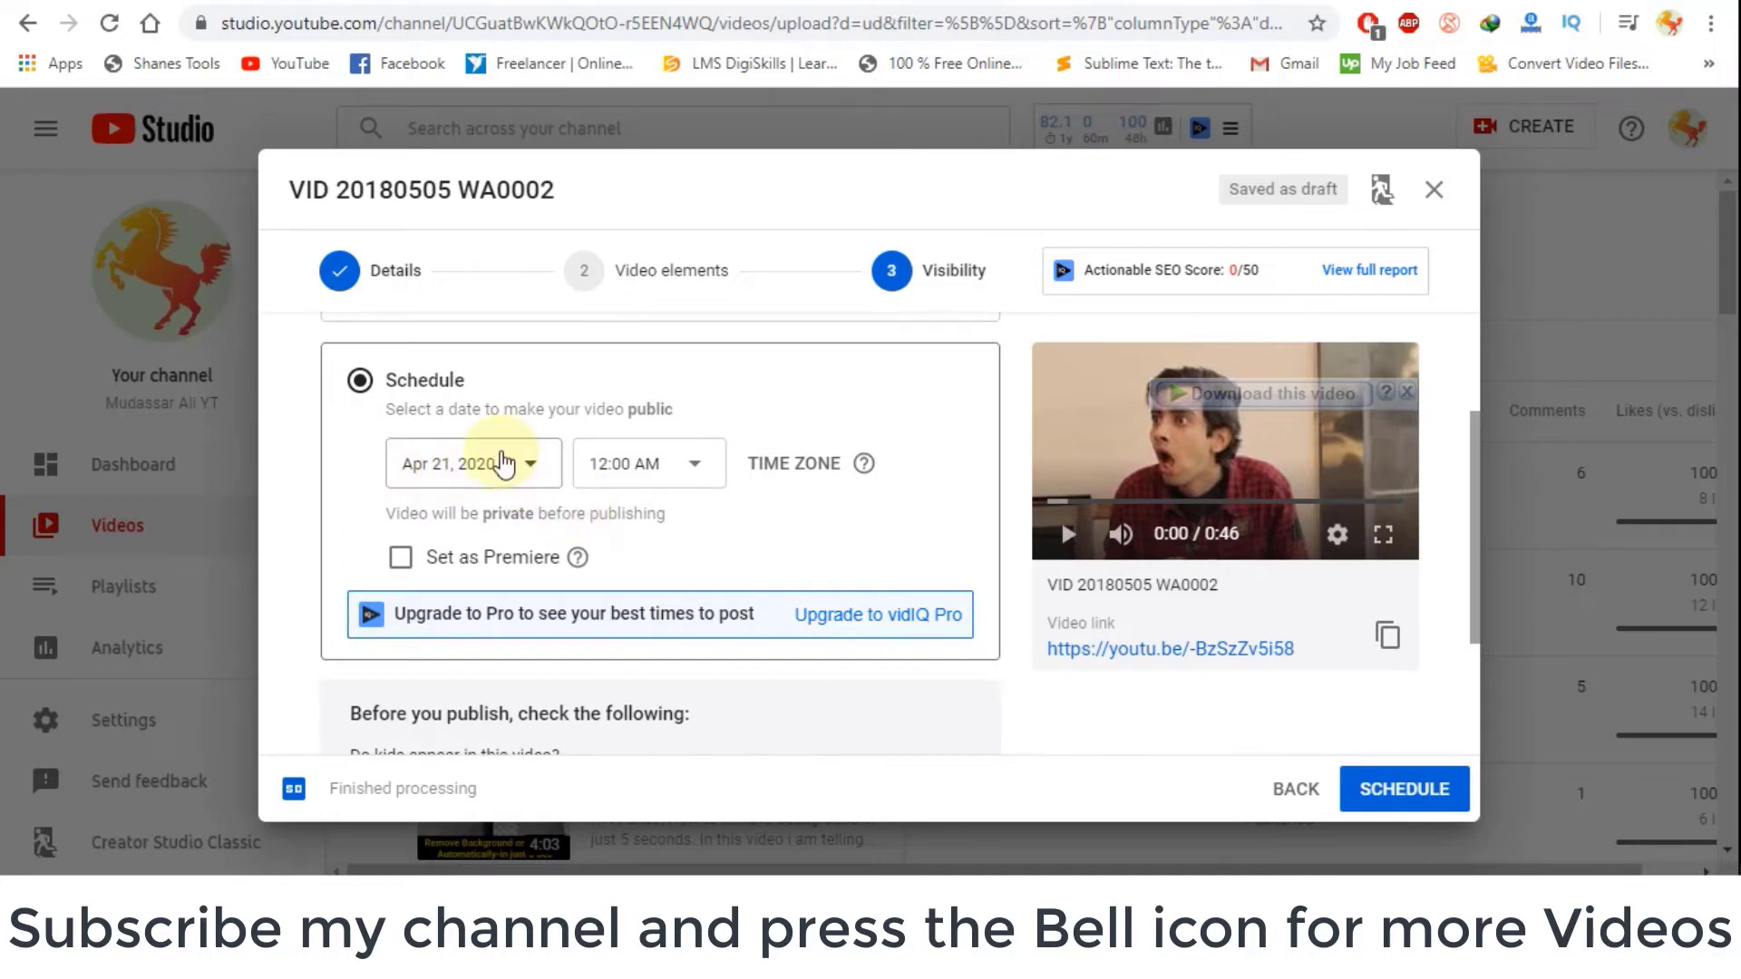
pyautogui.click(497, 465)
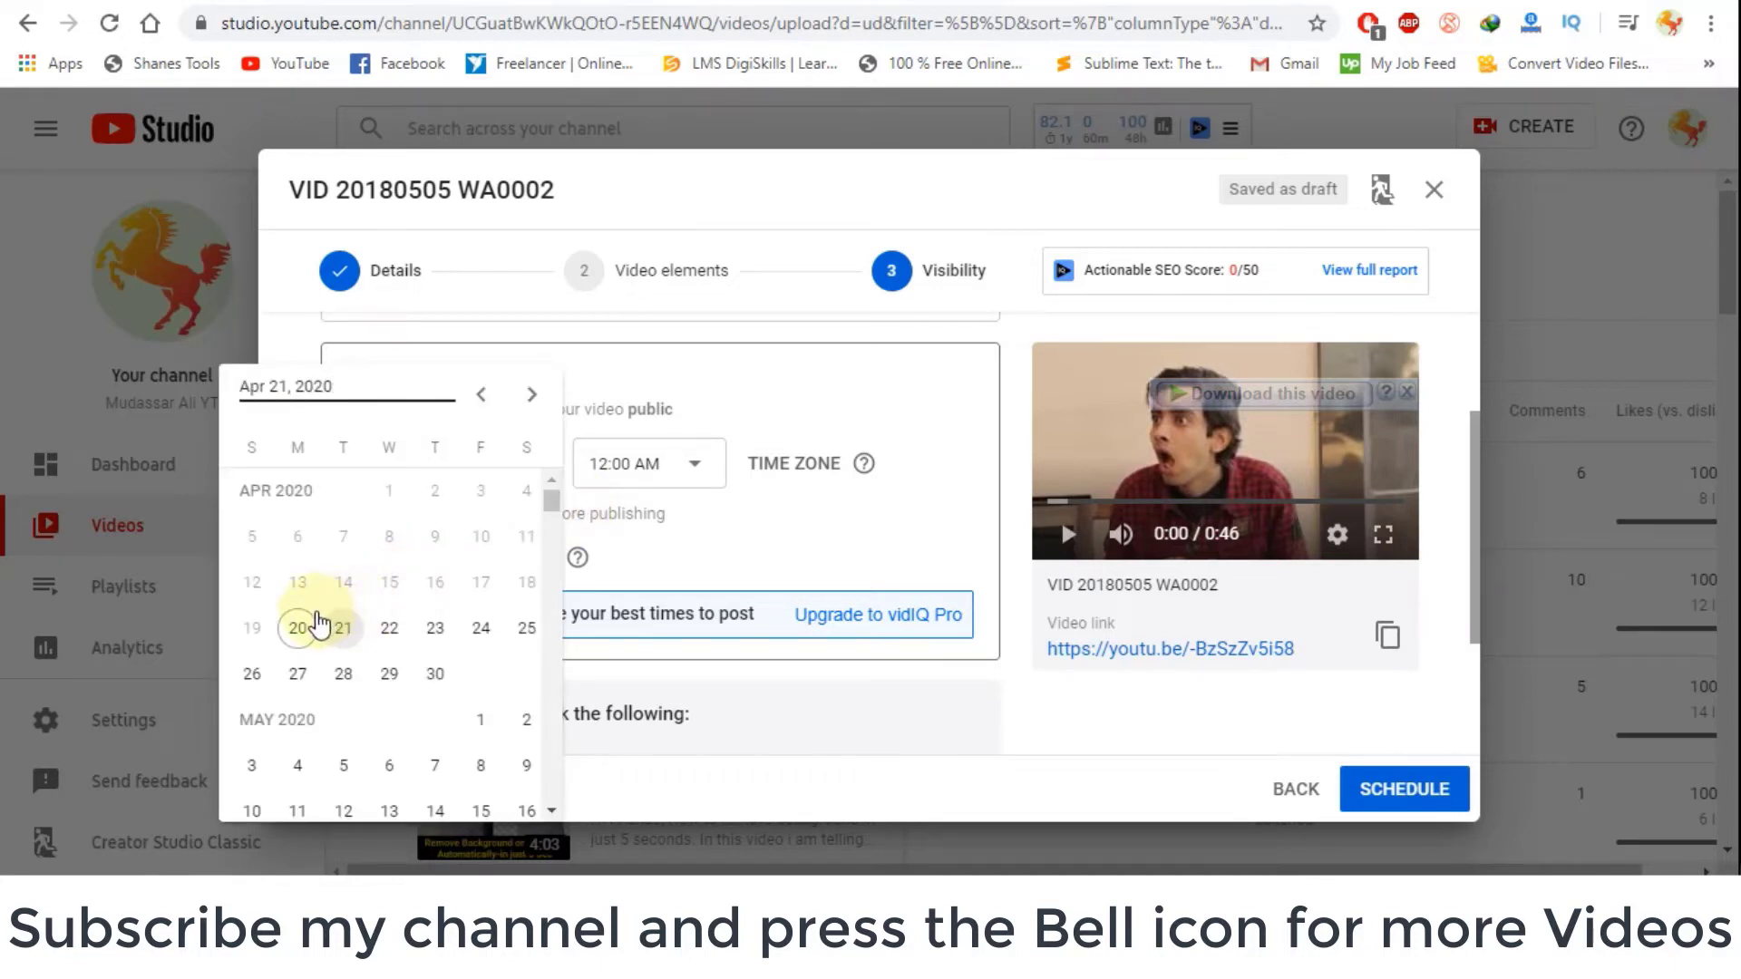
pyautogui.click(313, 625)
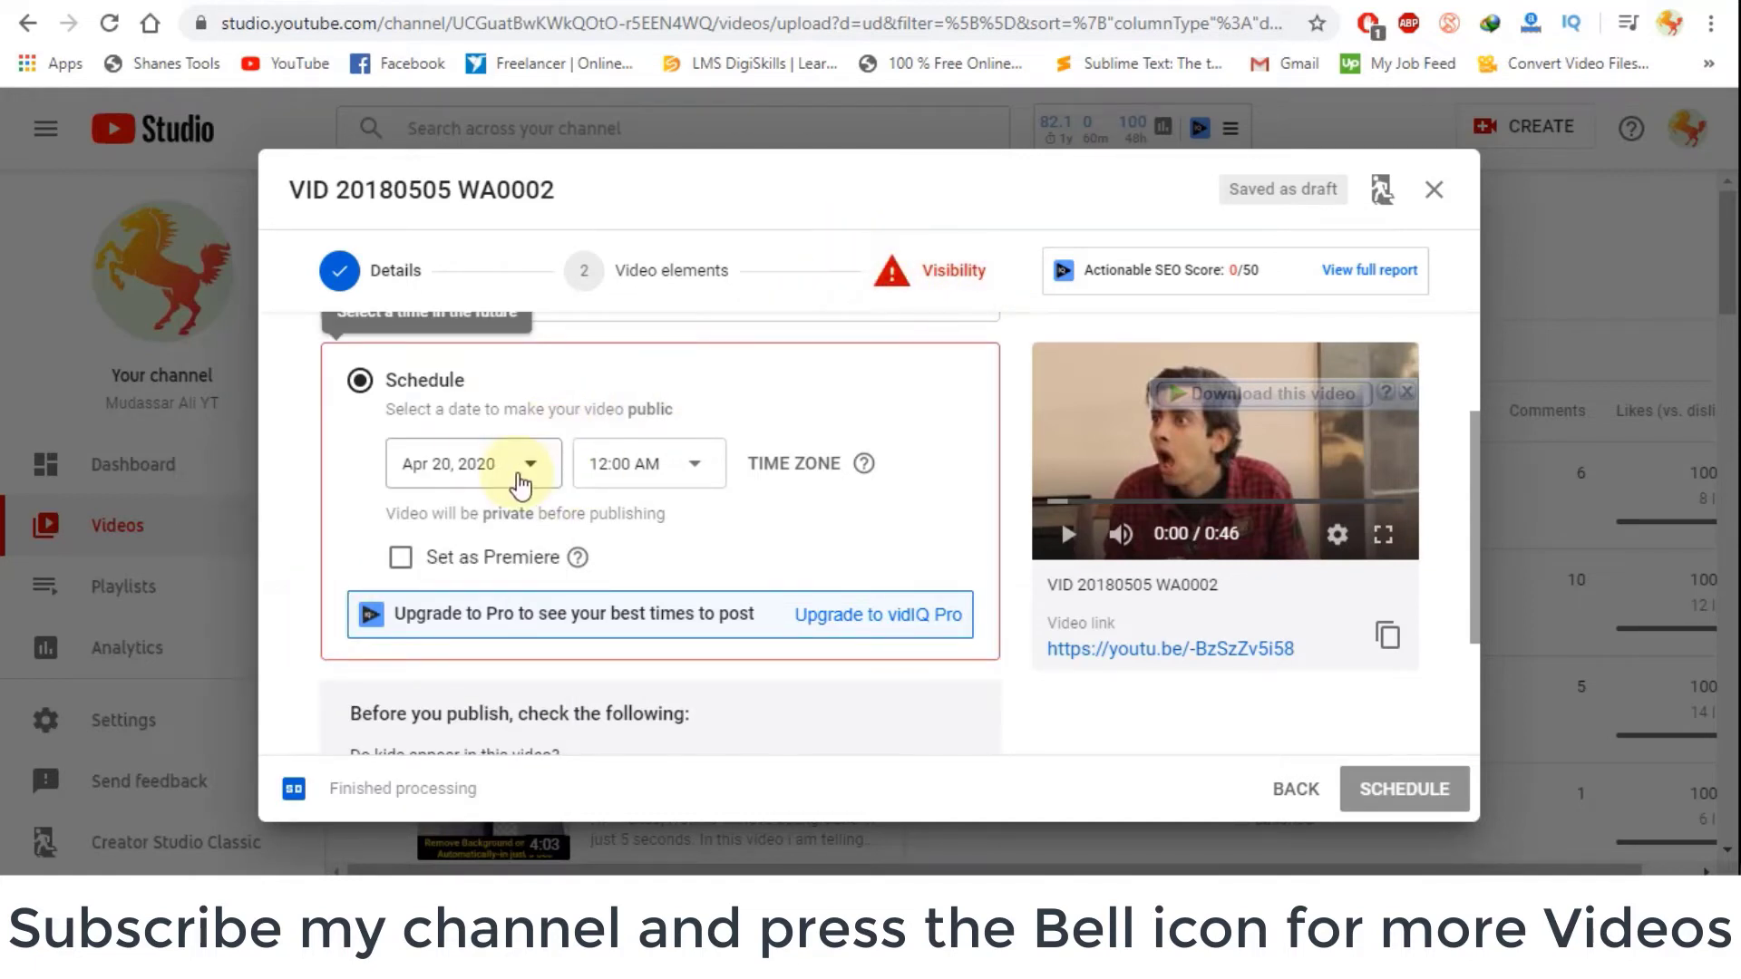
pyautogui.click(521, 475)
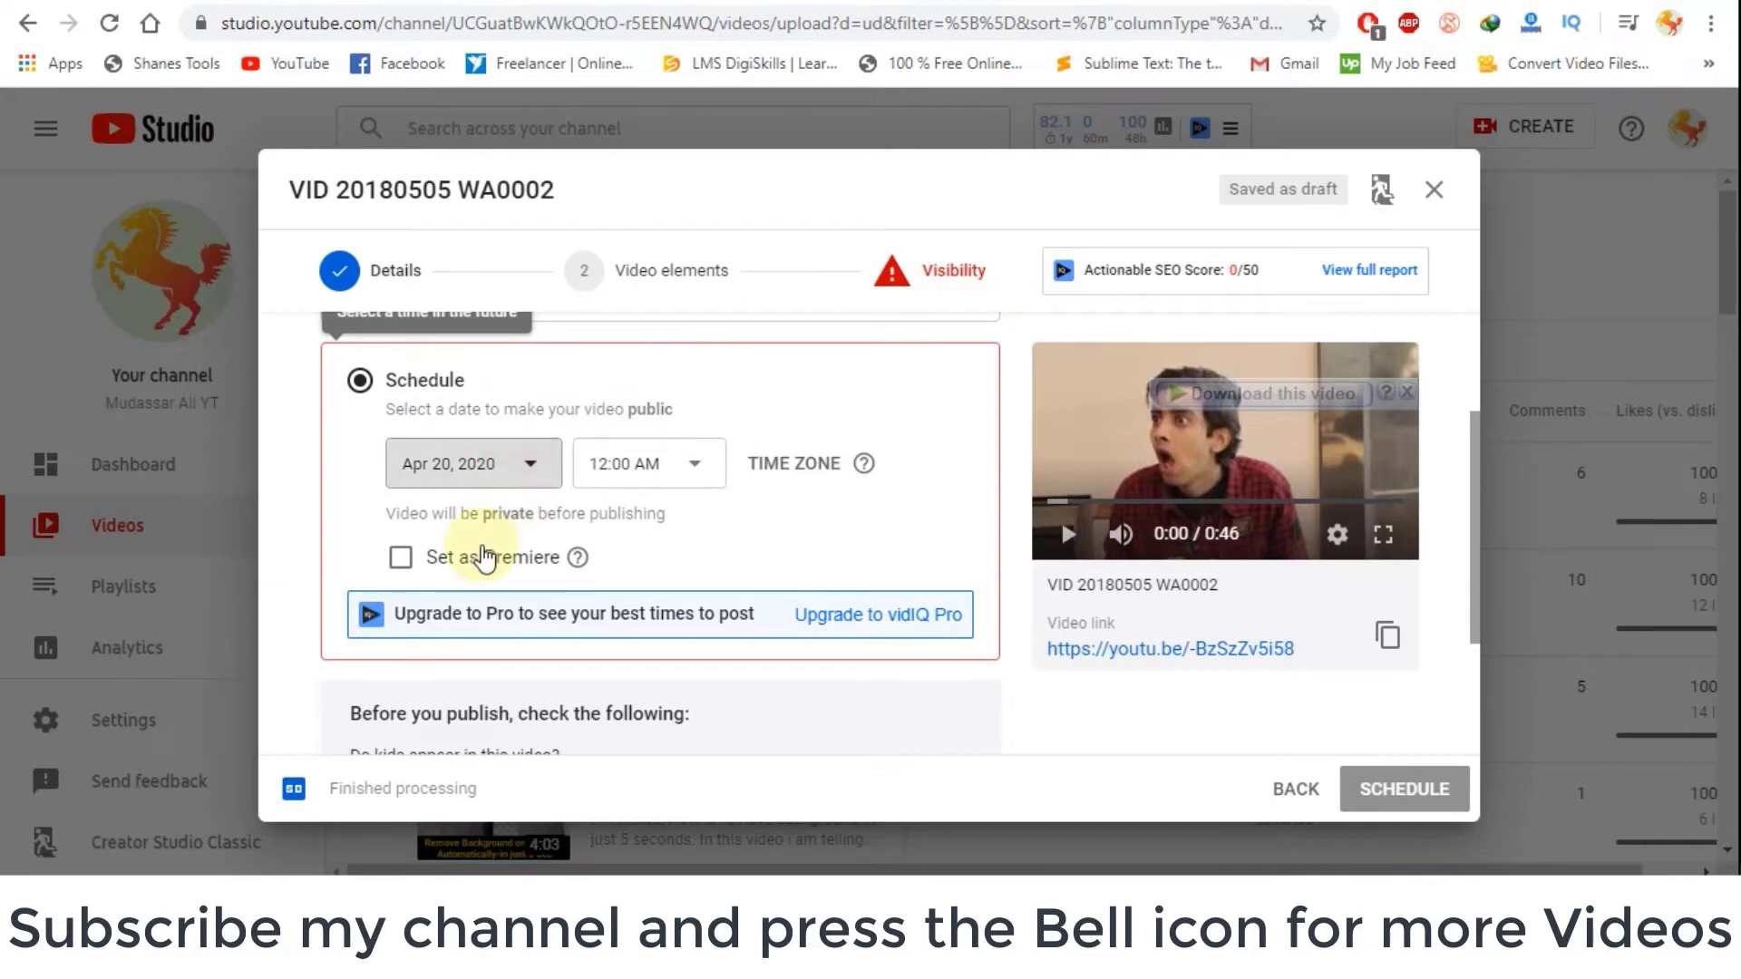
pyautogui.click(350, 626)
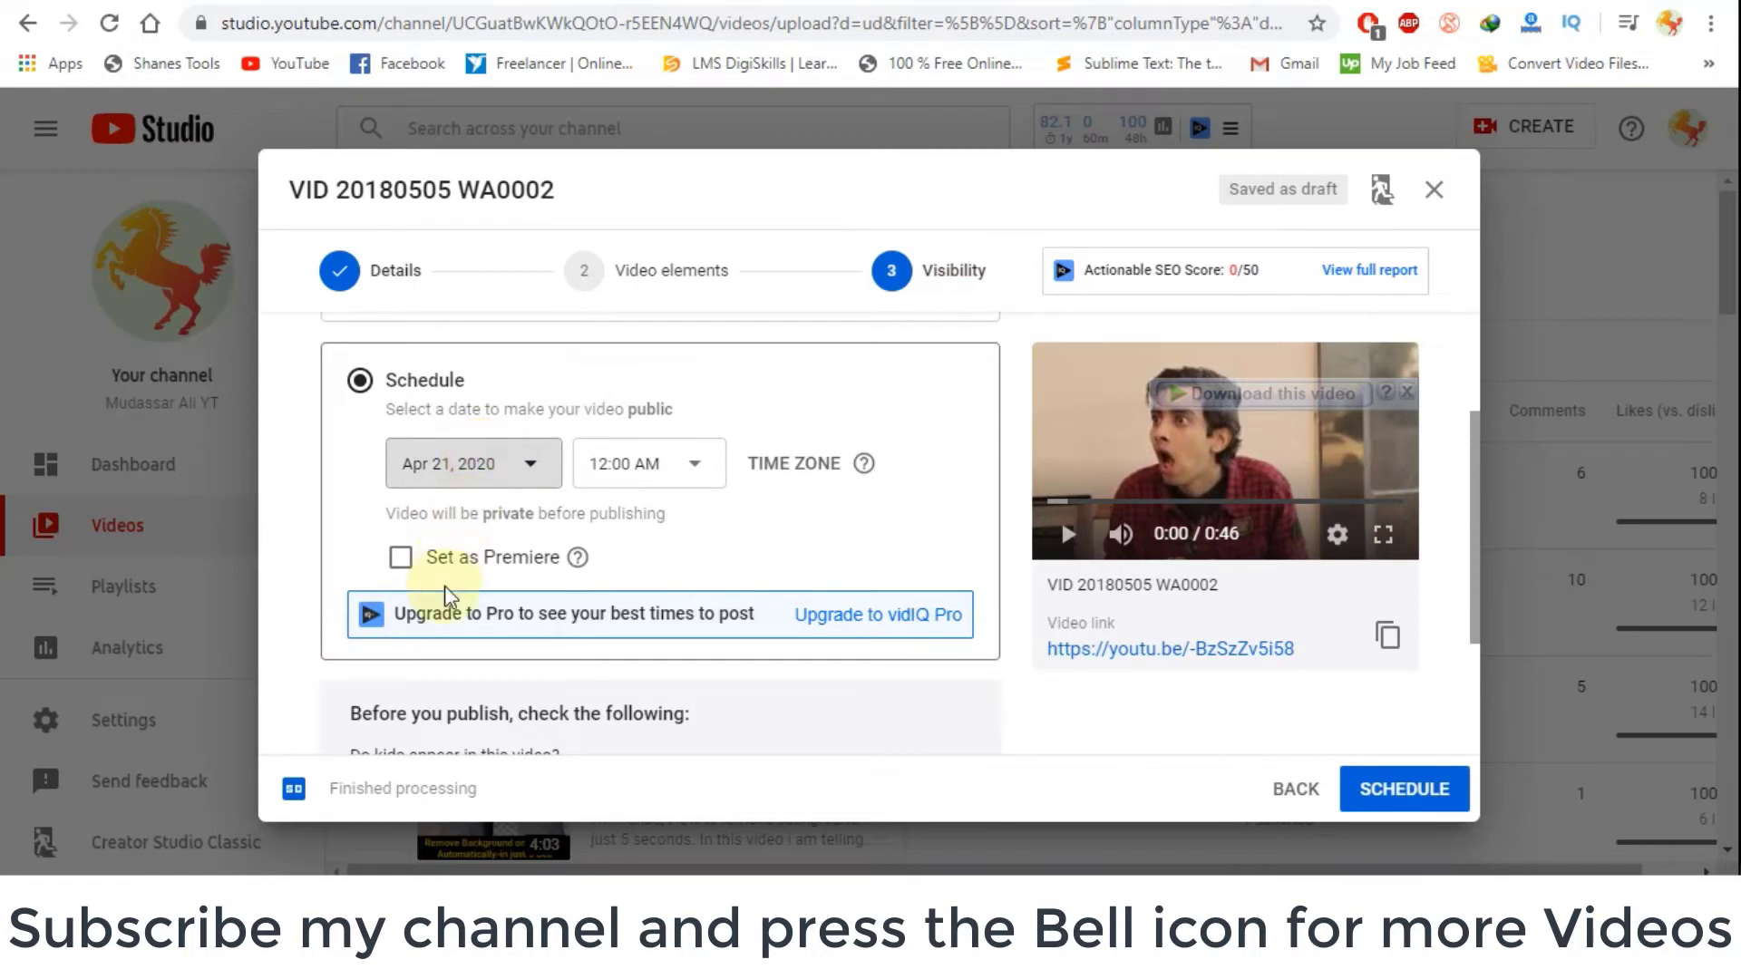
pyautogui.click(507, 464)
pyautogui.click(641, 399)
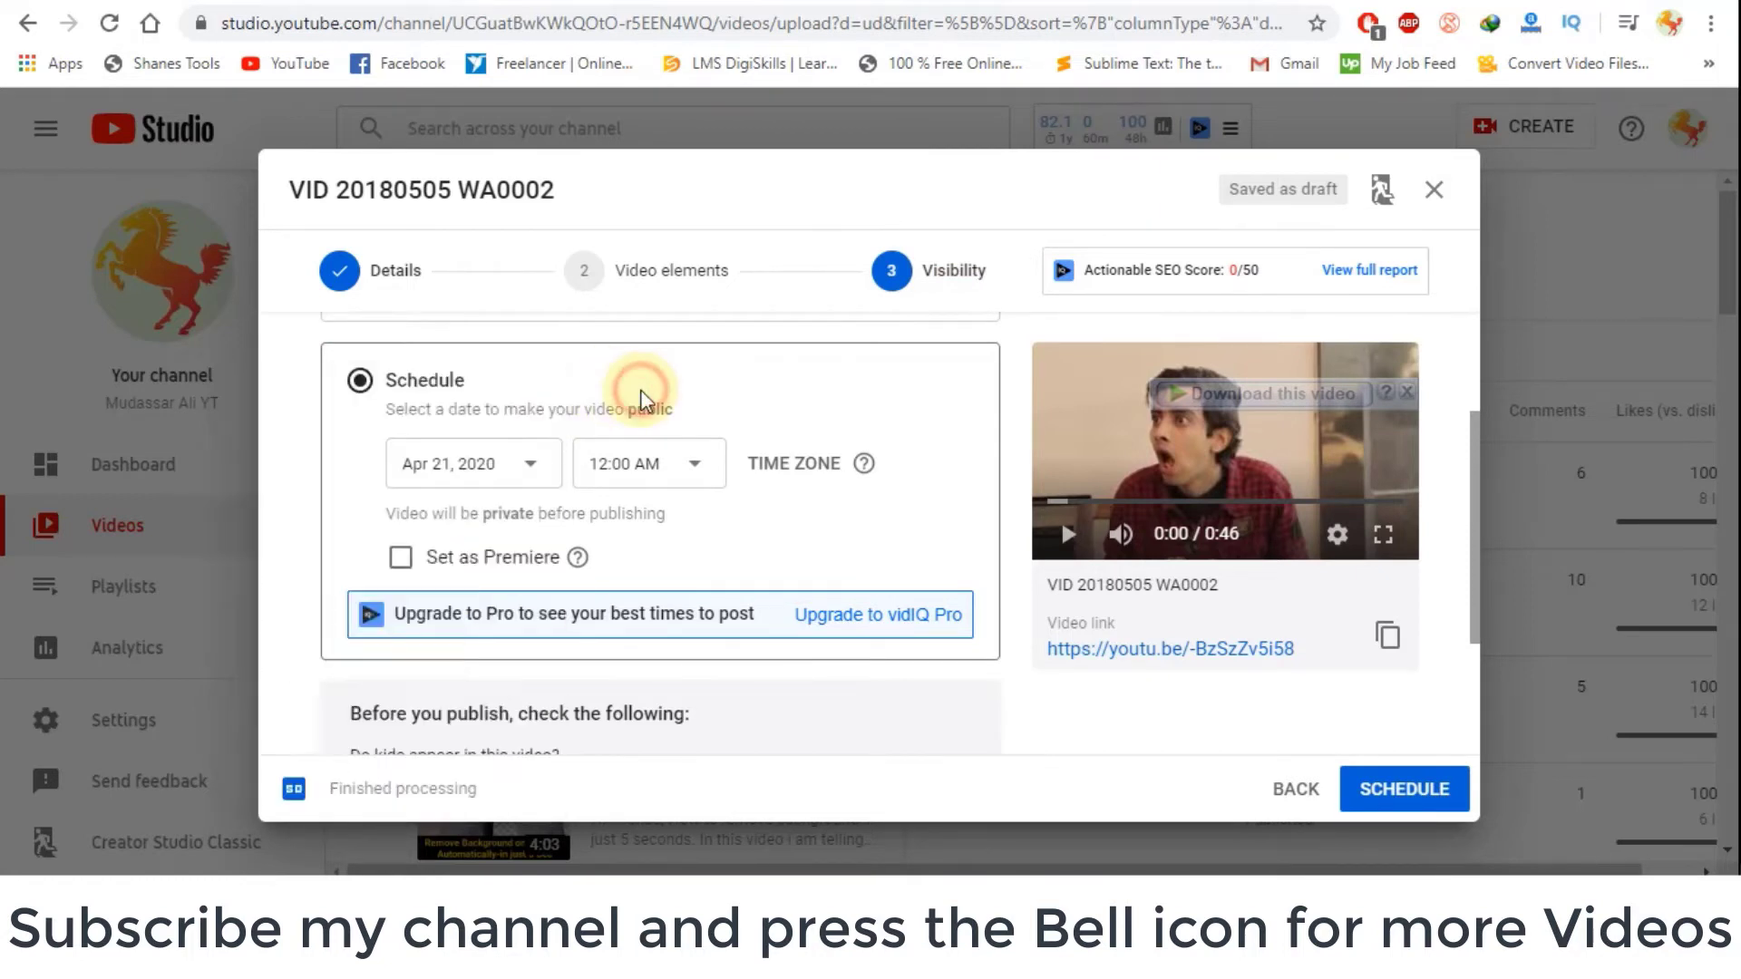
# - Look through the available publishing times for the scheduled video without selecting another one
pyautogui.click(683, 466)
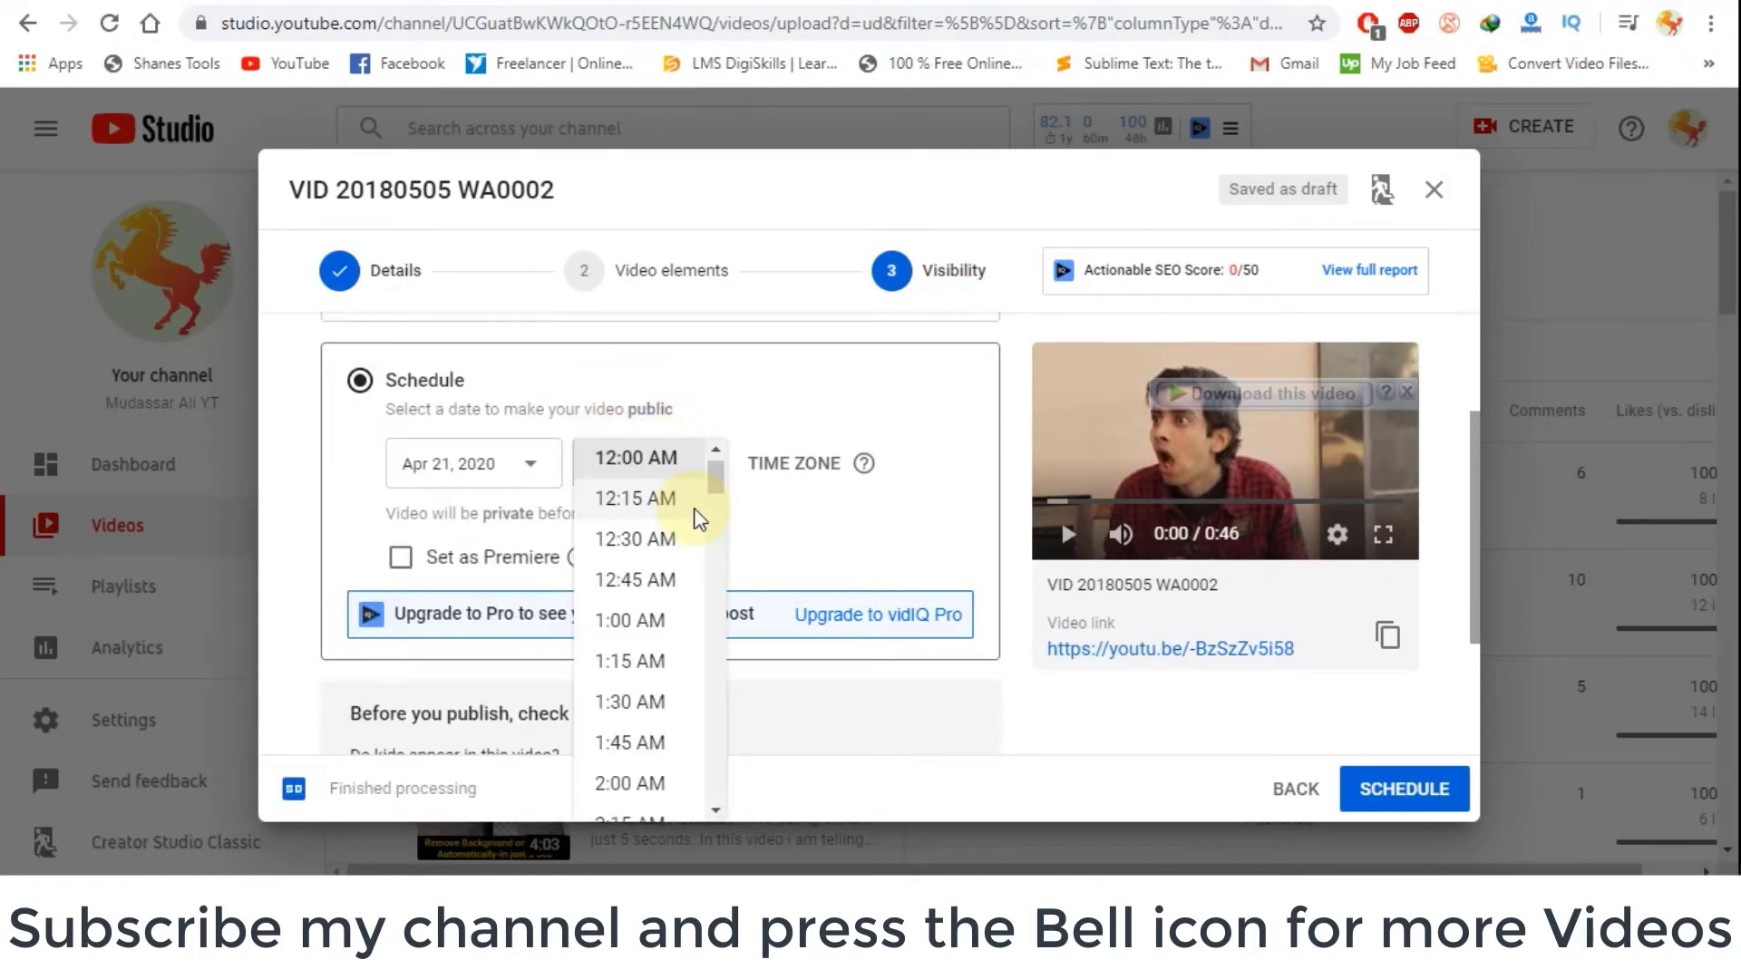
pyautogui.moveTo(711, 489); pyautogui.dragTo(735, 408)
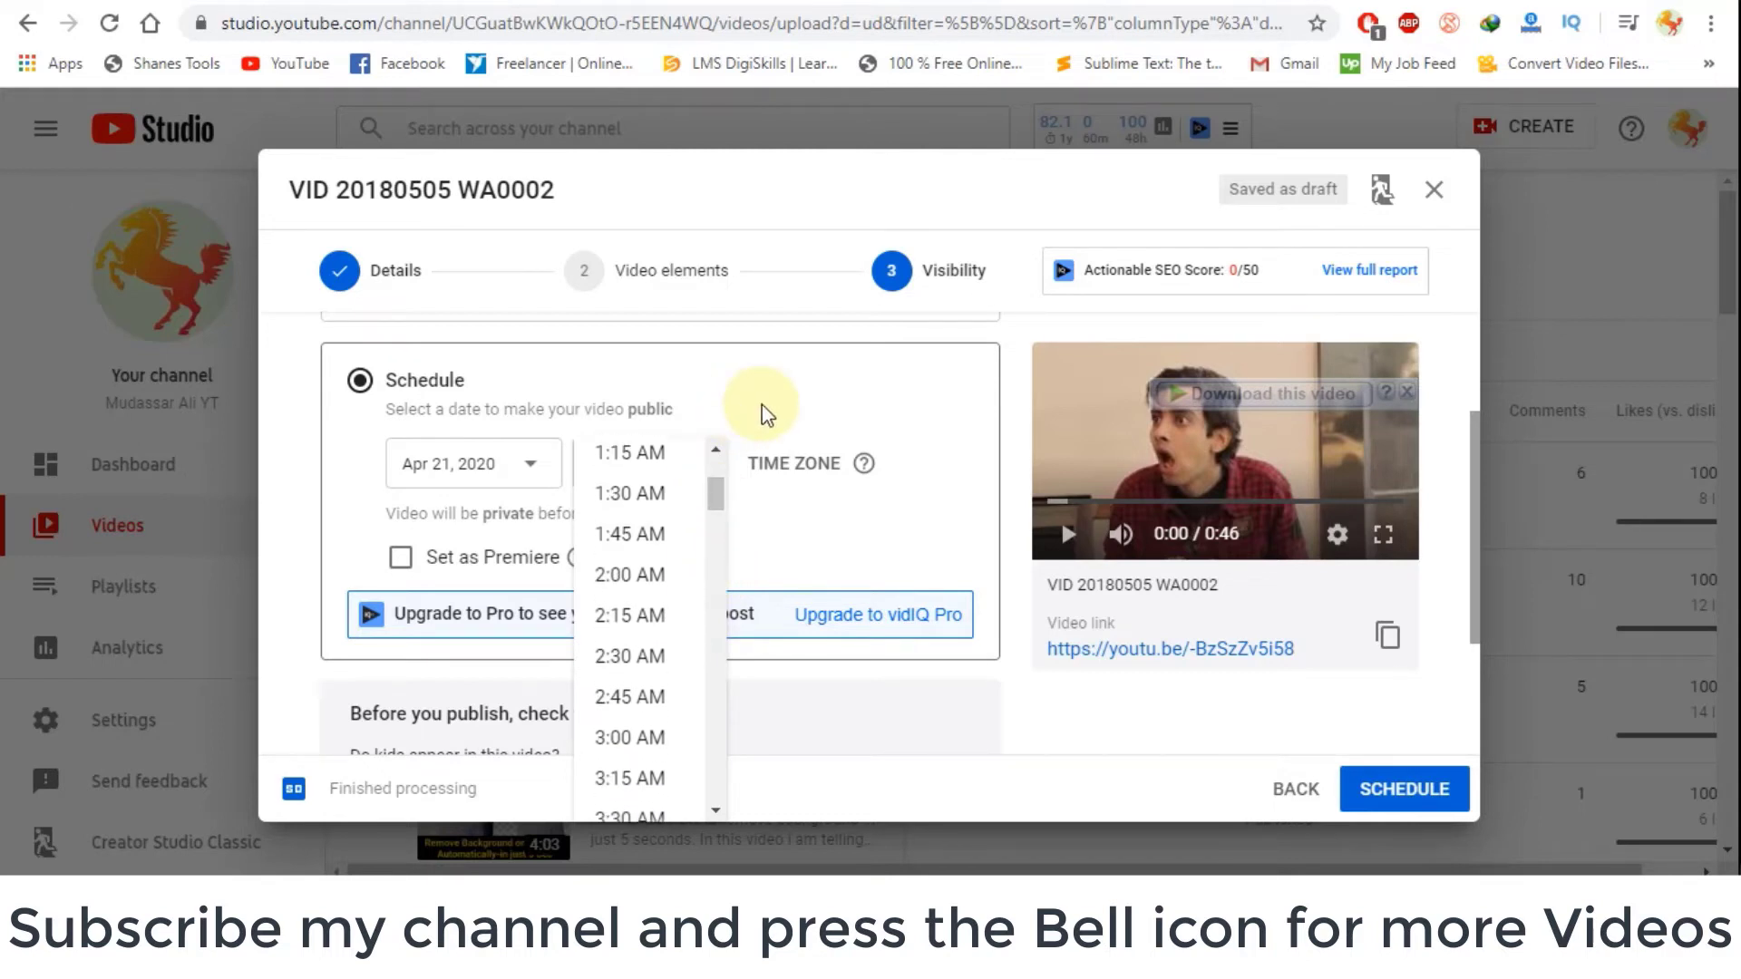
pyautogui.click(763, 404)
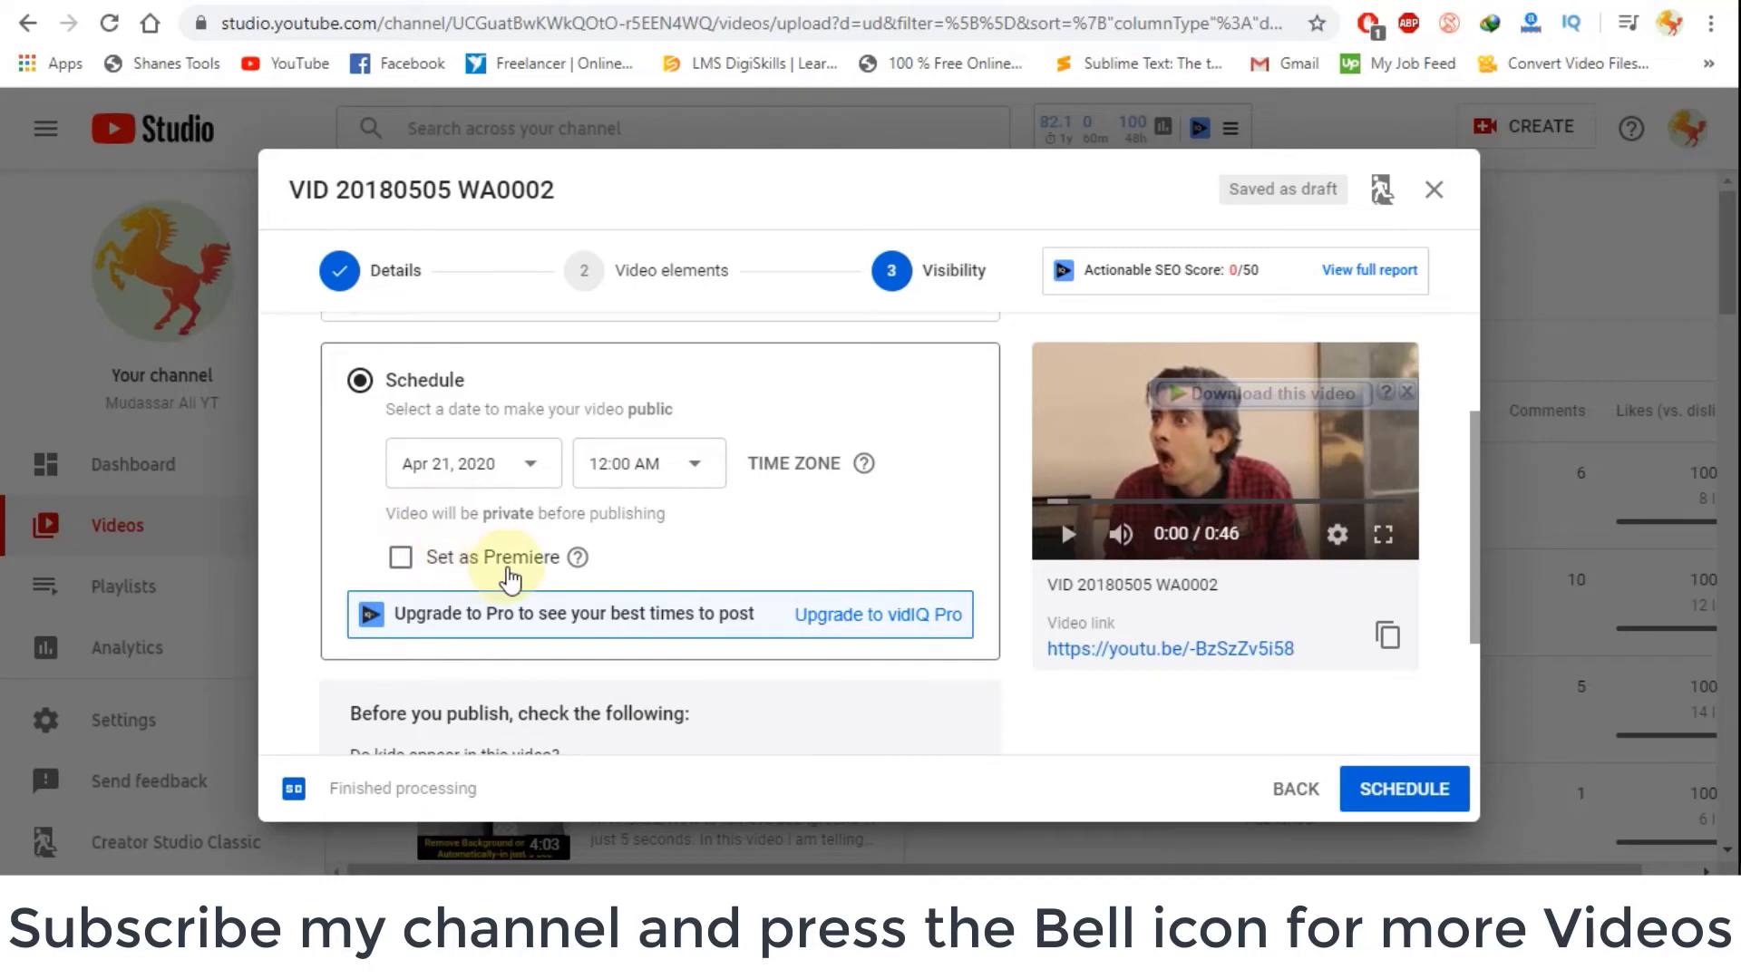
# - Try the Set as Premiere option for the scheduled video and clear it again
pyautogui.click(399, 564)
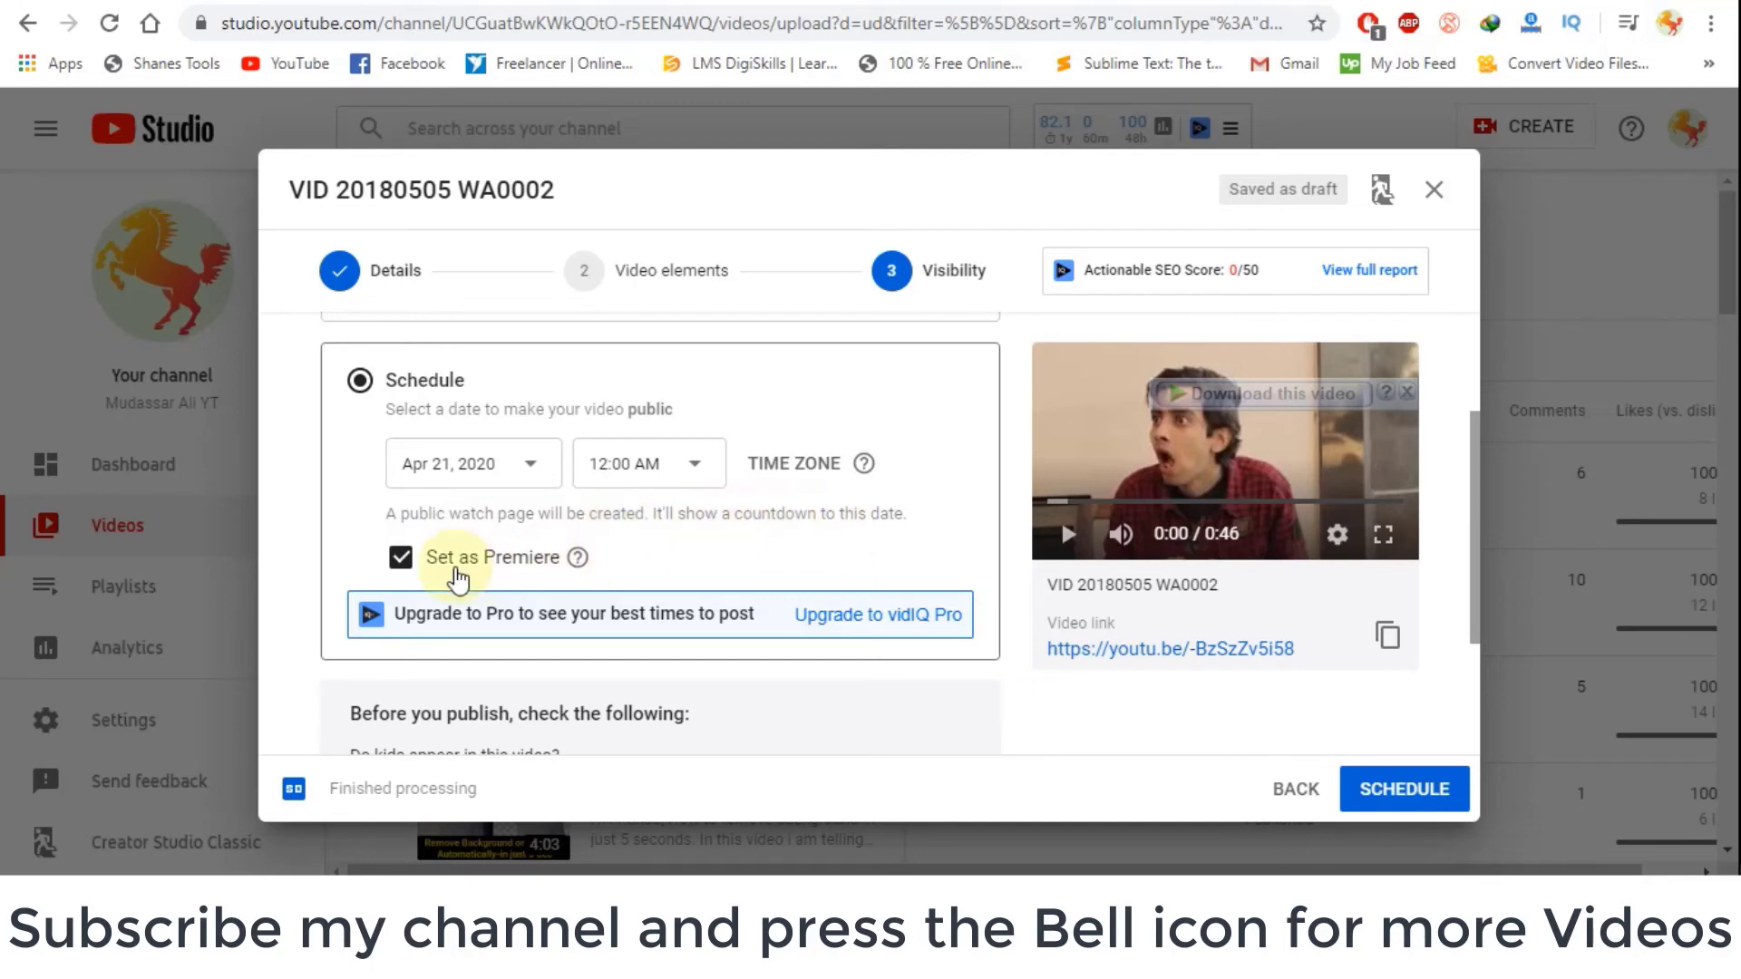
pyautogui.click(400, 560)
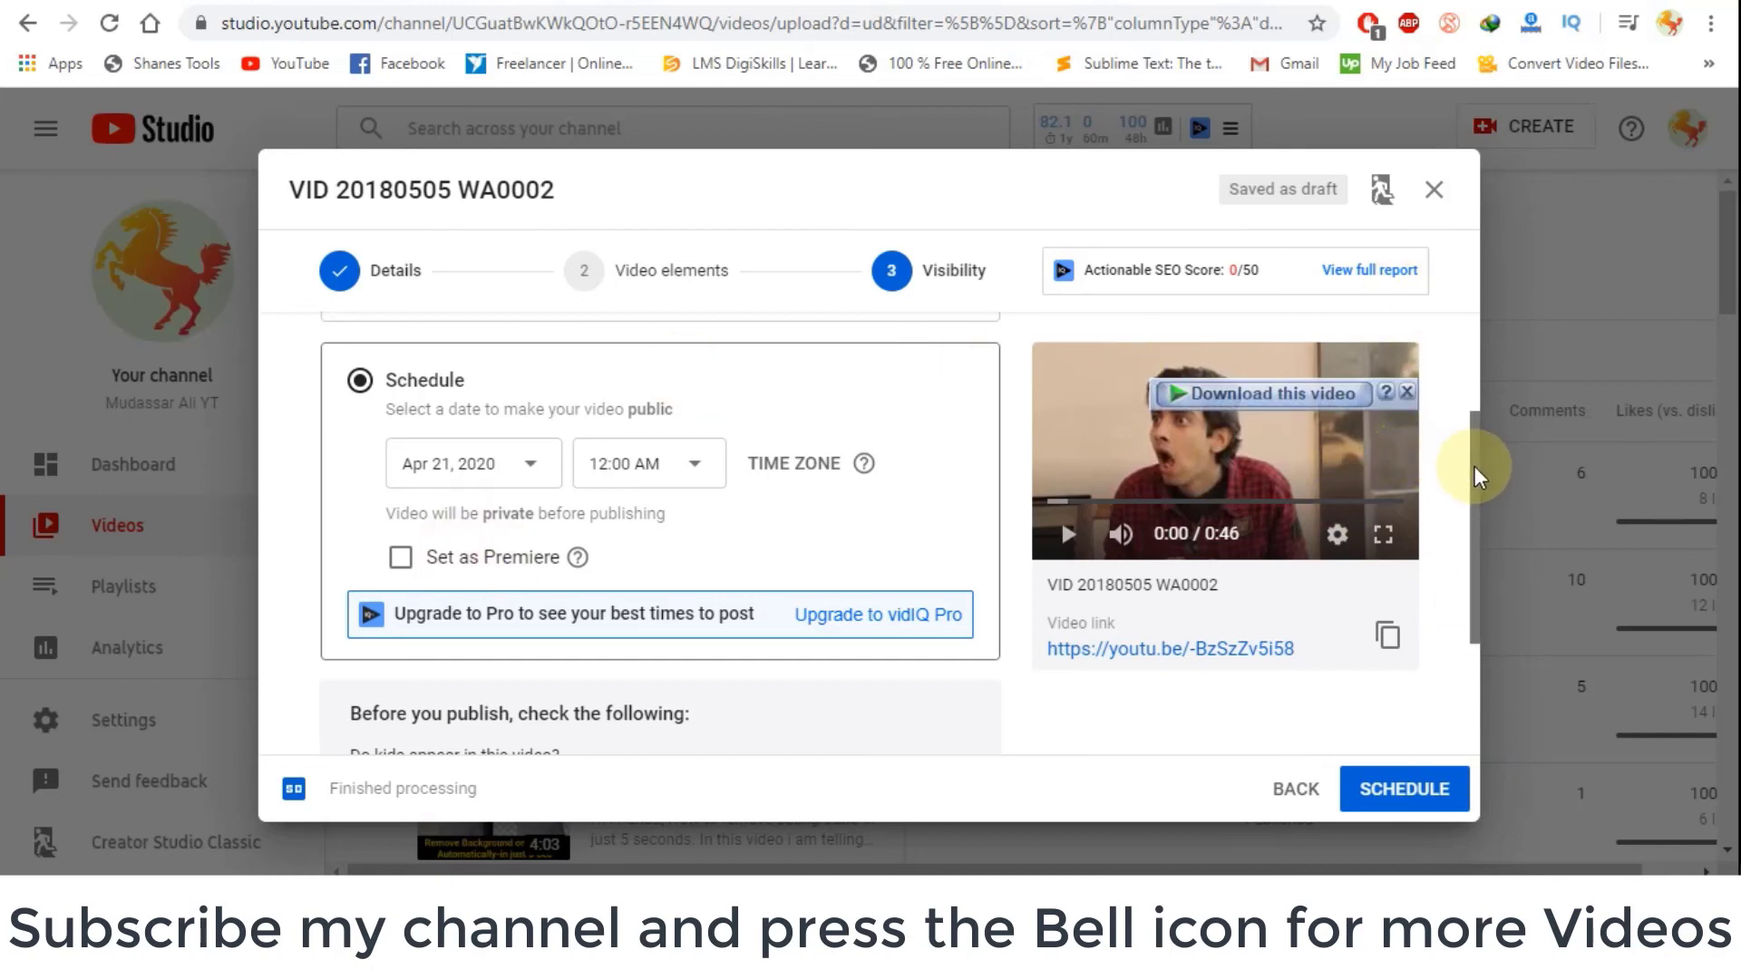
pyautogui.moveTo(1474, 466); pyautogui.dragTo(1482, 367)
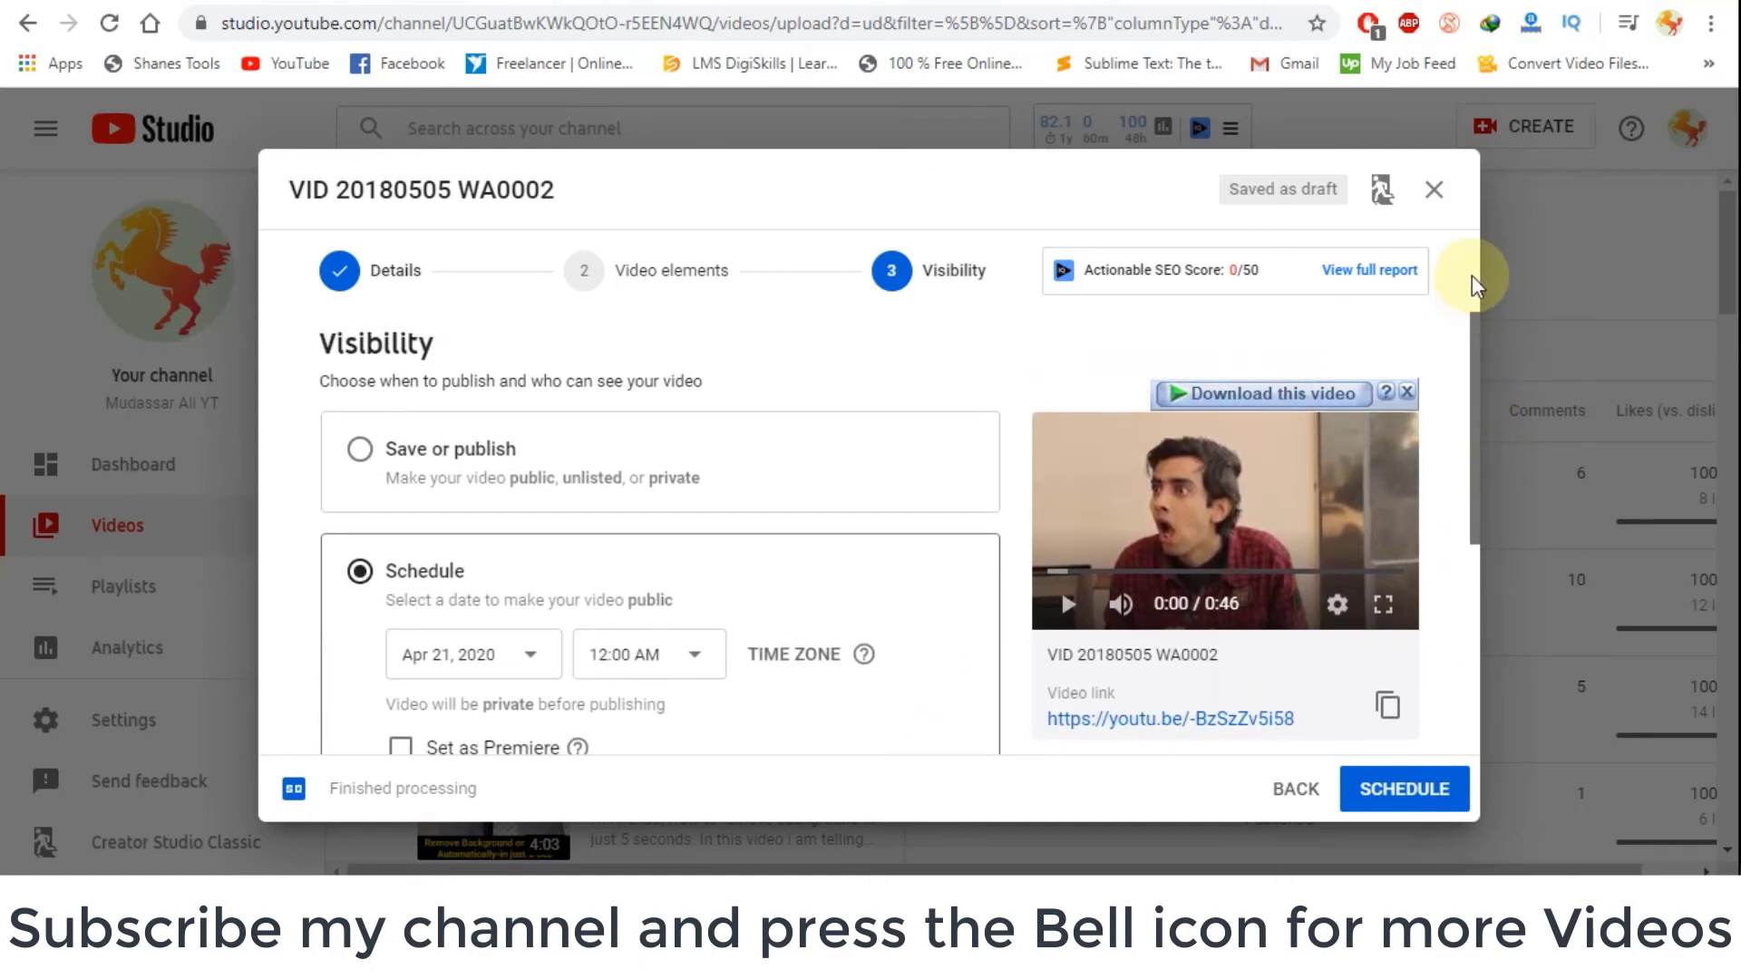
pyautogui.moveTo(1471, 347)
pyautogui.mouseDown()
pyautogui.moveTo(1472, 488)
pyautogui.moveTo(1478, 325)
pyautogui.mouseUp()
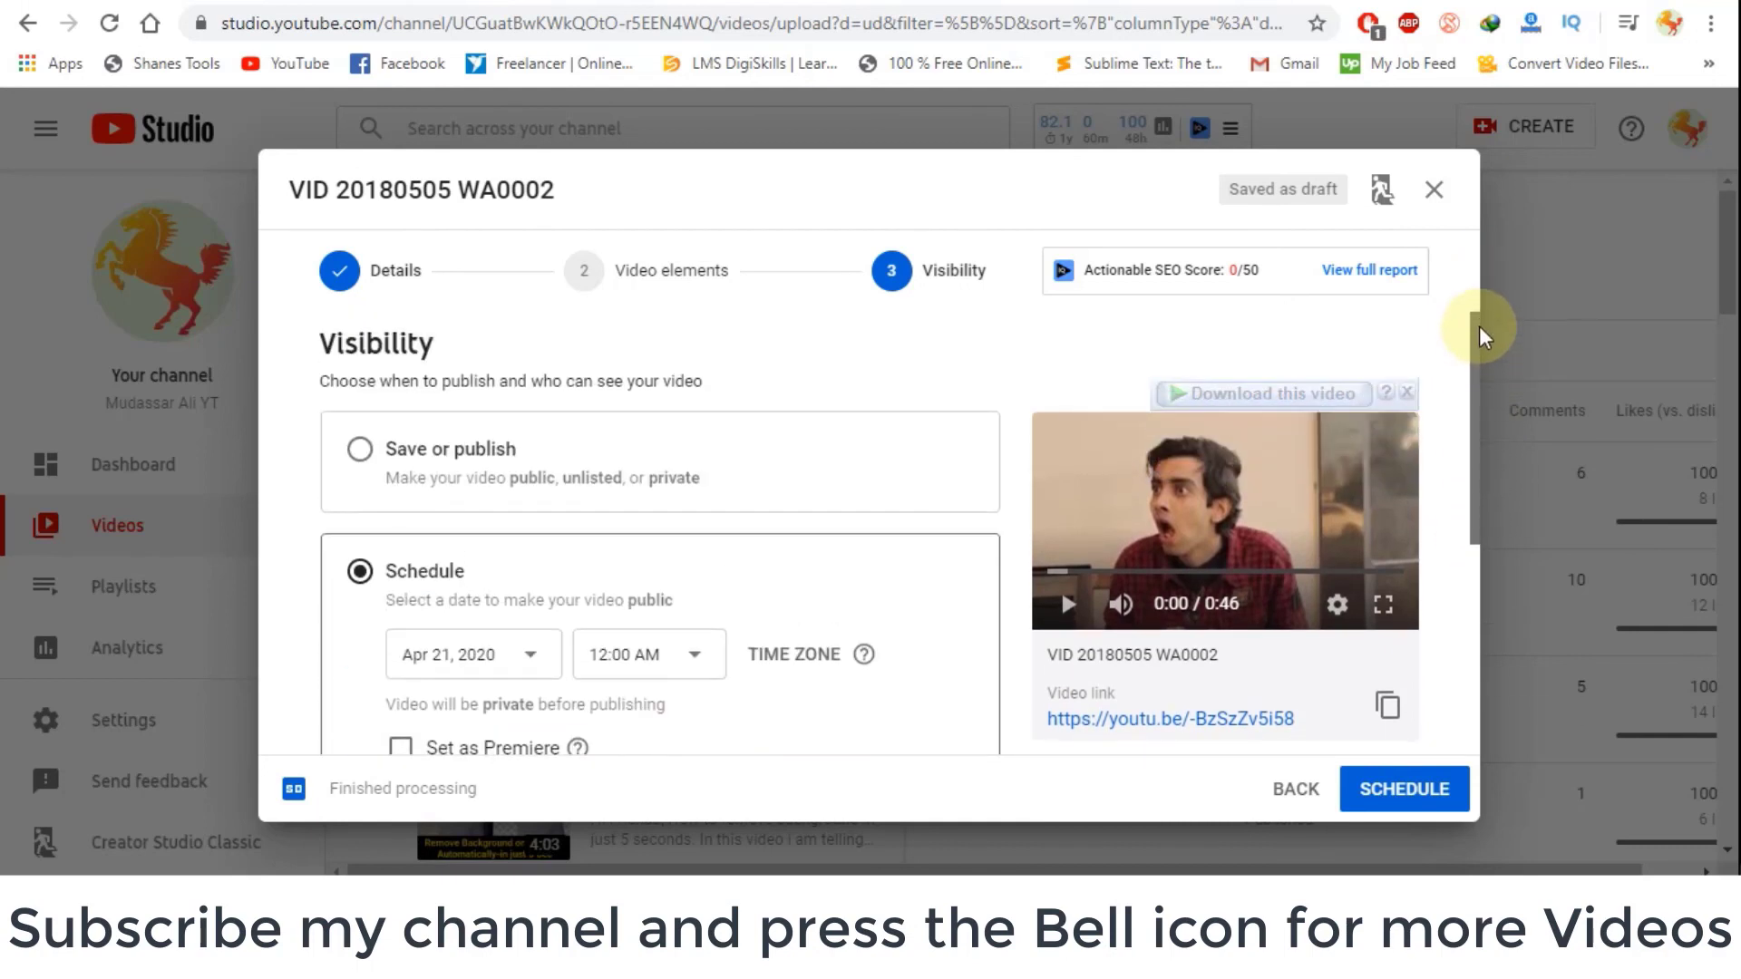